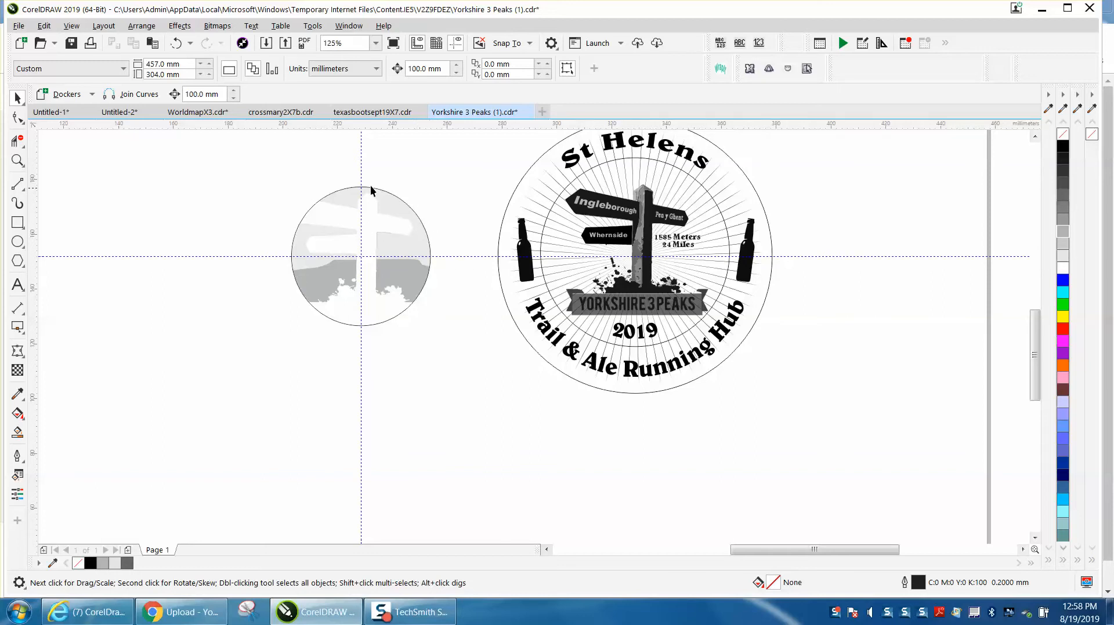
Examine the notched edge of the grey scenery artwork beside the page and the circle around its copy at the page centre
{"action": "scroll", "coordinate": [370, 290], "scroll_direction": "down", "scroll_amount": 4}
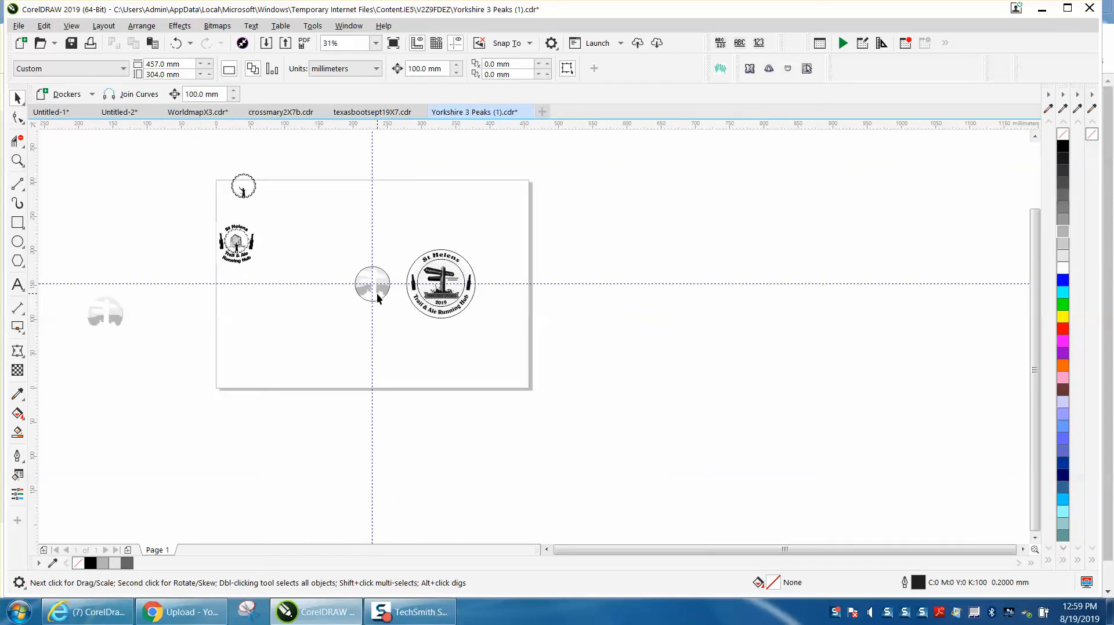
{"action": "left_click", "coordinate": [18, 160]}
{"action": "left_click_drag", "start_coordinate": [90, 276], "coordinate": [143, 327]}
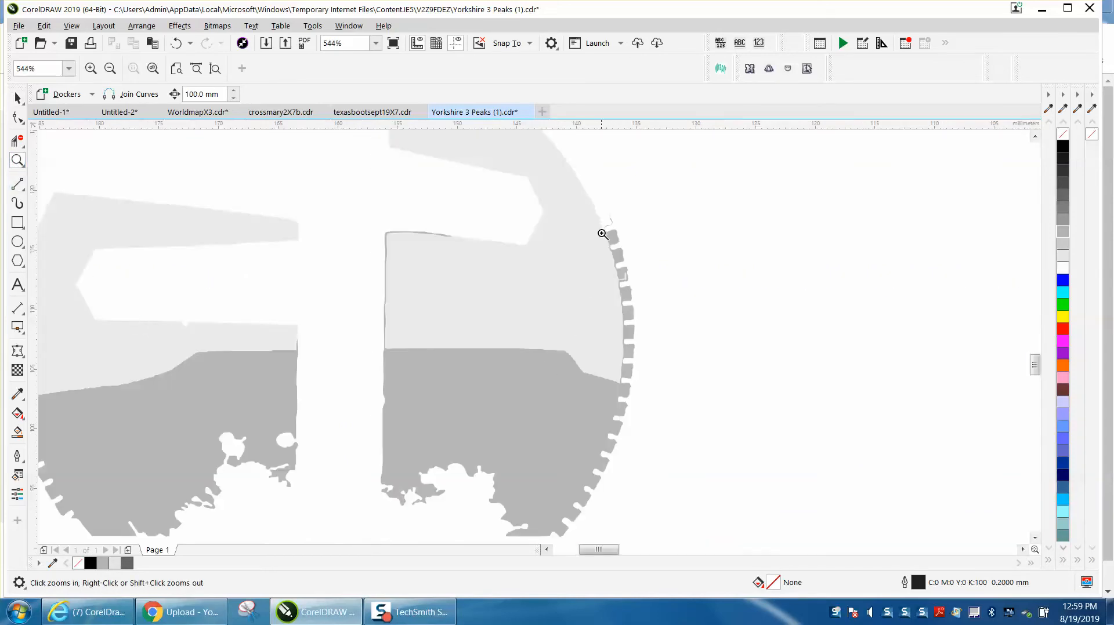
{"action": "scroll", "coordinate": [615, 280], "scroll_direction": "down", "scroll_amount": 2}
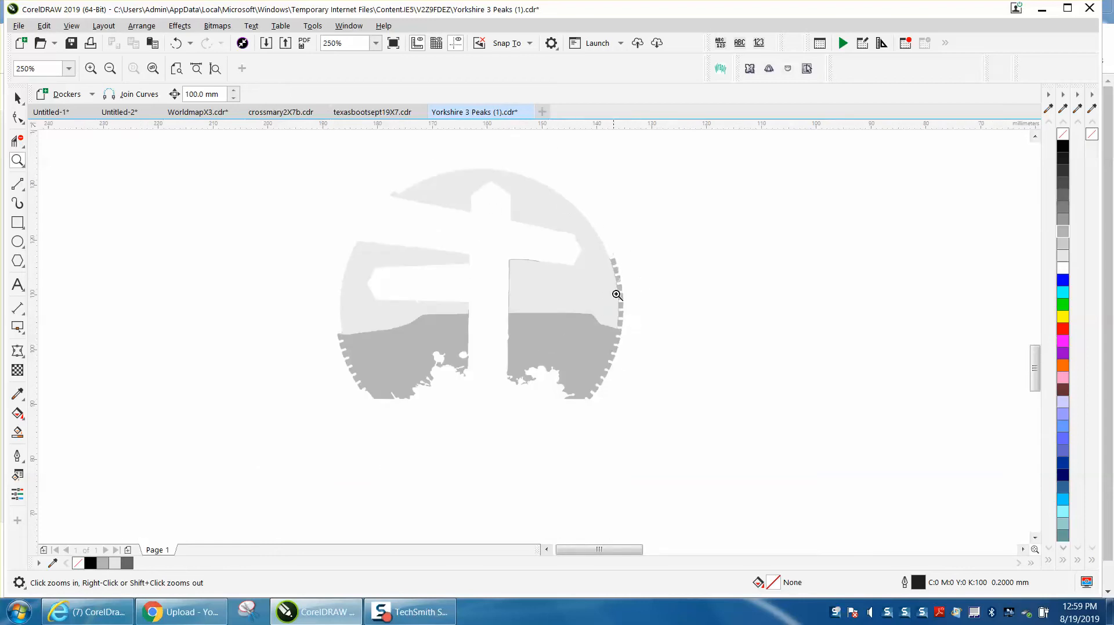
{"action": "scroll", "coordinate": [529, 276], "scroll_direction": "down", "scroll_amount": 5}
{"action": "left_click_drag", "start_coordinate": [773, 226], "coordinate": [831, 283]}
{"action": "left_click", "coordinate": [17, 98]}
{"action": "left_click", "coordinate": [479, 195]}
{"action": "left_click", "coordinate": [480, 209]}
{"action": "left_click", "coordinate": [454, 224]}
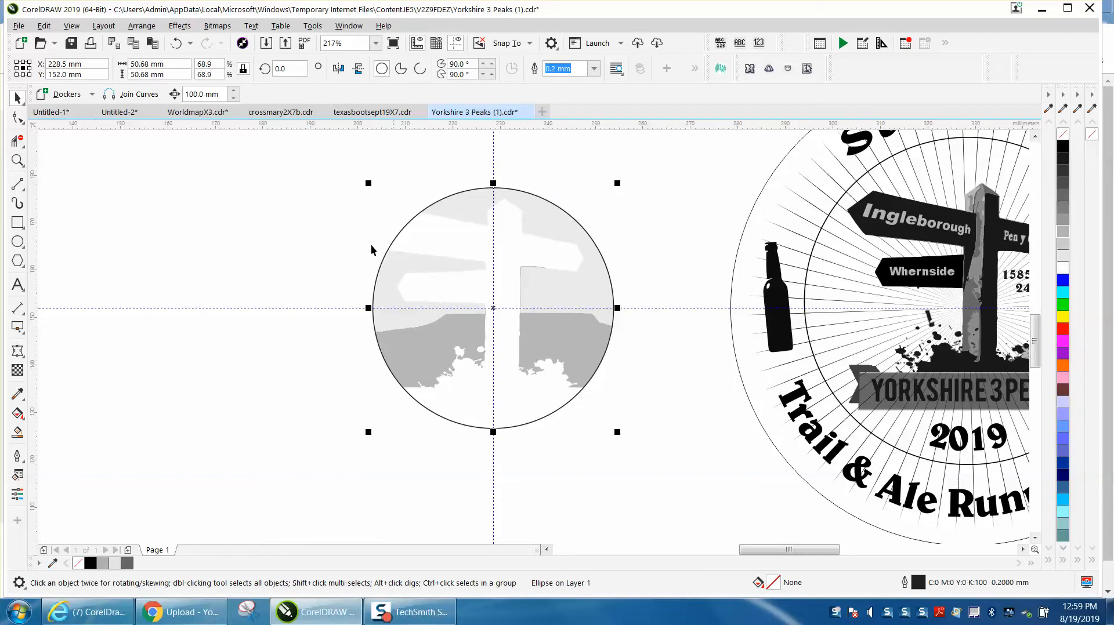
Draw a small rectangle about 1.7 by 1.5 mm, fill it black without an outline, and centre it on the page
{"action": "left_click", "coordinate": [17, 222]}
{"action": "left_click_drag", "start_coordinate": [351, 195], "coordinate": [358, 202]}
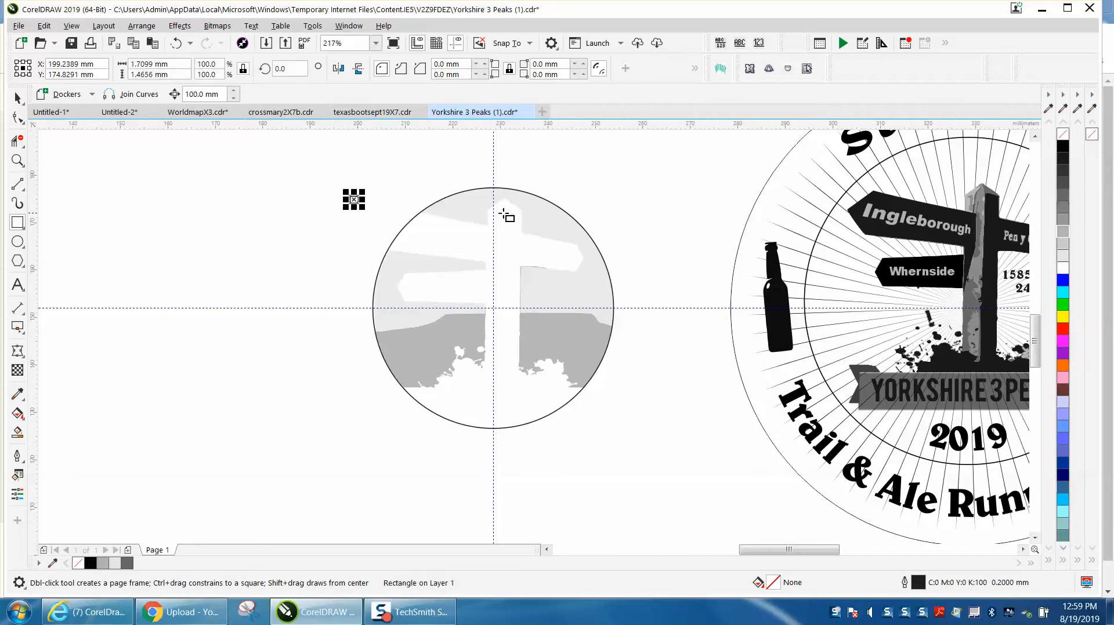
{"action": "left_click", "coordinate": [1064, 147]}
{"action": "right_click", "coordinate": [1062, 134]}
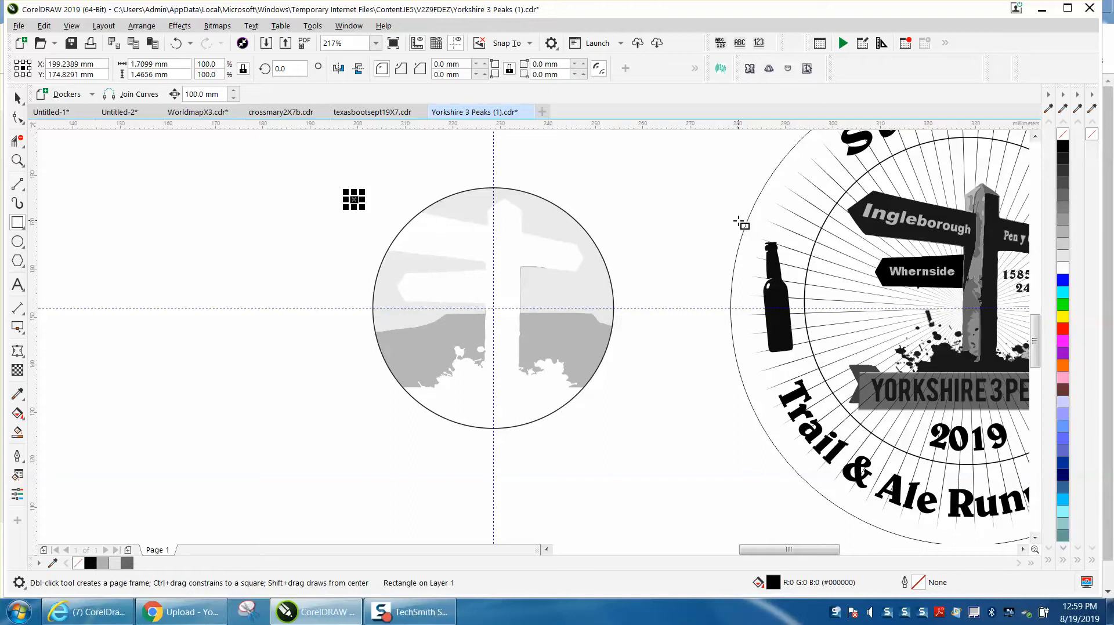
{"action": "key", "text": "p"}
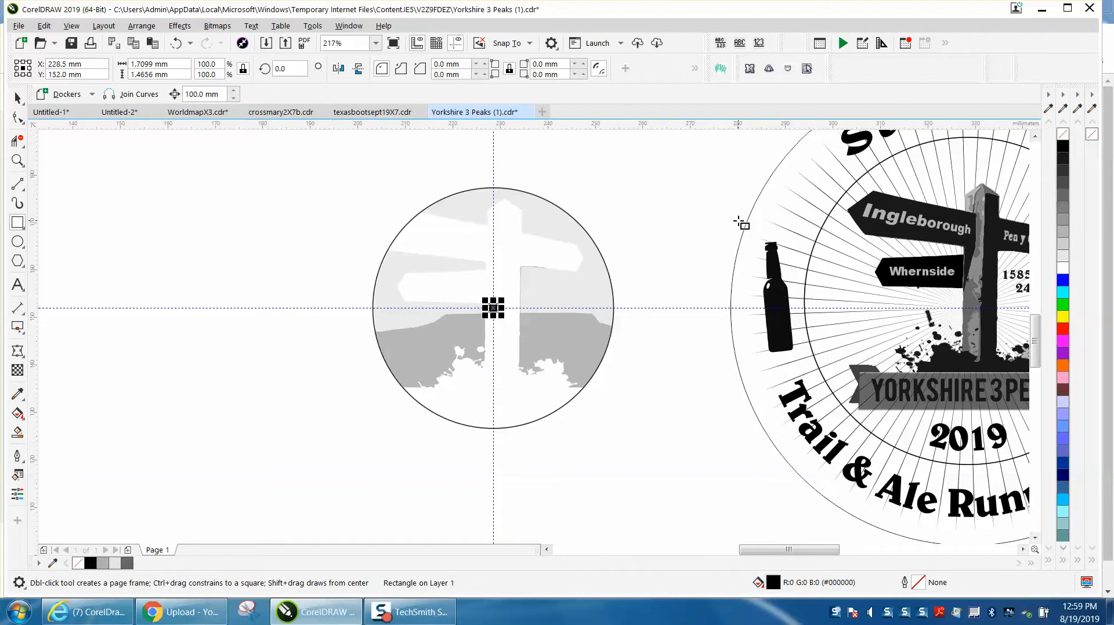
Select the scenery, circle and small black rectangle, and align them so the rectangle sits at the circle's top
{"action": "left_click", "coordinate": [18, 98]}
{"action": "left_click_drag", "start_coordinate": [298, 164], "coordinate": [436, 282]}
{"action": "left_click_drag", "start_coordinate": [666, 454], "coordinate": [686, 471]}
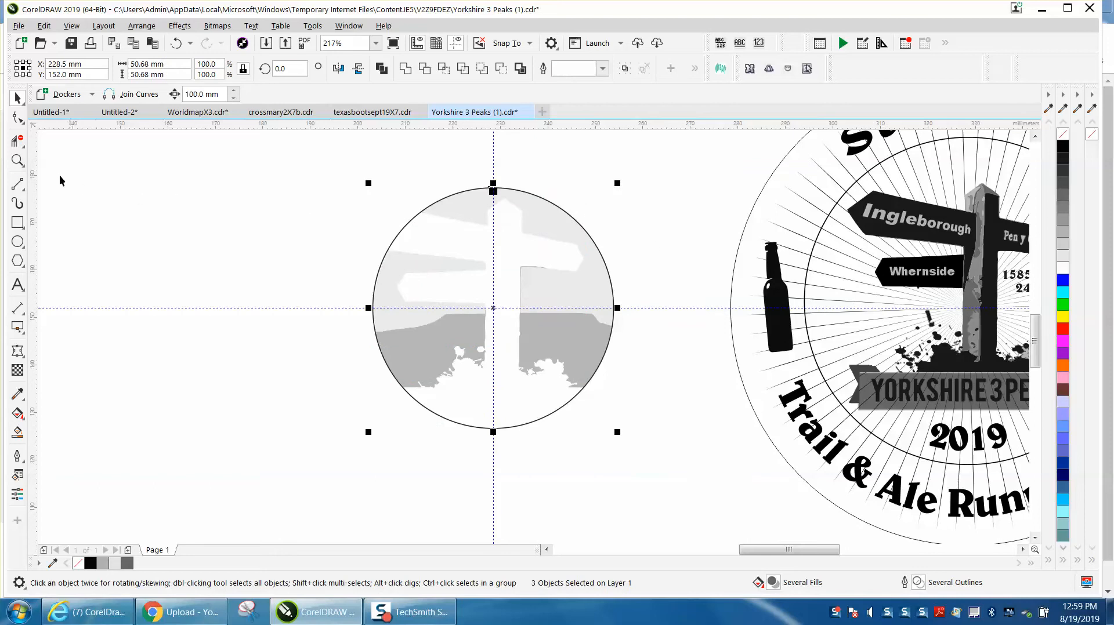
Move the black rectangle straight up so its bottom edge rests on the circle's outline
{"action": "left_click", "coordinate": [17, 160]}
{"action": "left_click_drag", "start_coordinate": [486, 180], "coordinate": [554, 212]}
{"action": "key", "text": "space"}
{"action": "left_click", "coordinate": [262, 274]}
{"action": "left_click_drag", "start_coordinate": [229, 277], "coordinate": [239, 196]}
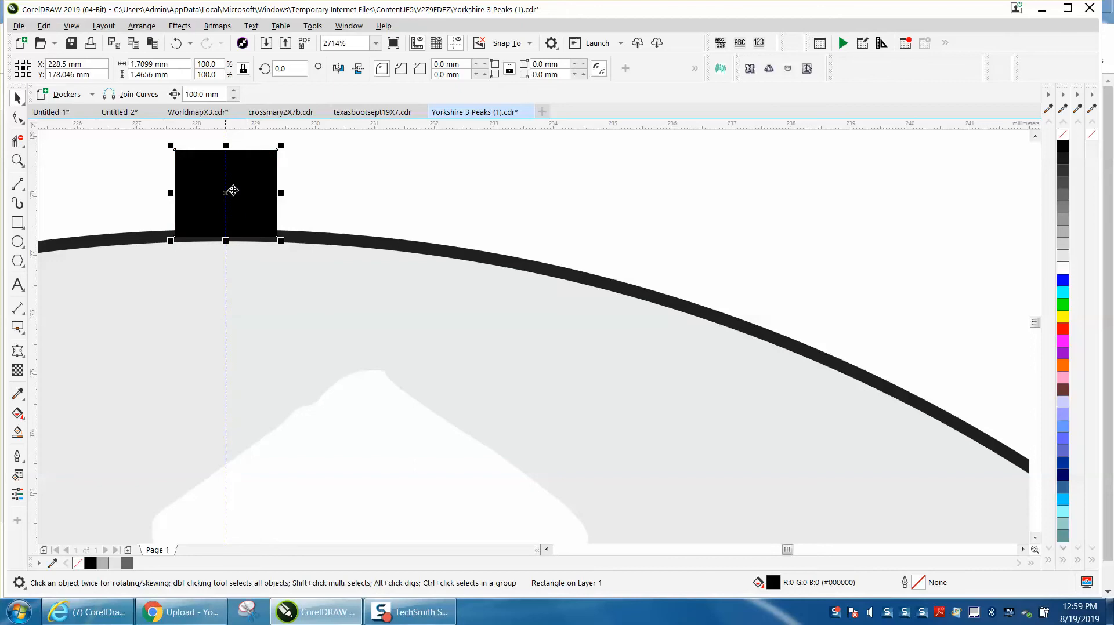
{"action": "scroll", "coordinate": [472, 247], "scroll_direction": "down", "scroll_amount": 6}
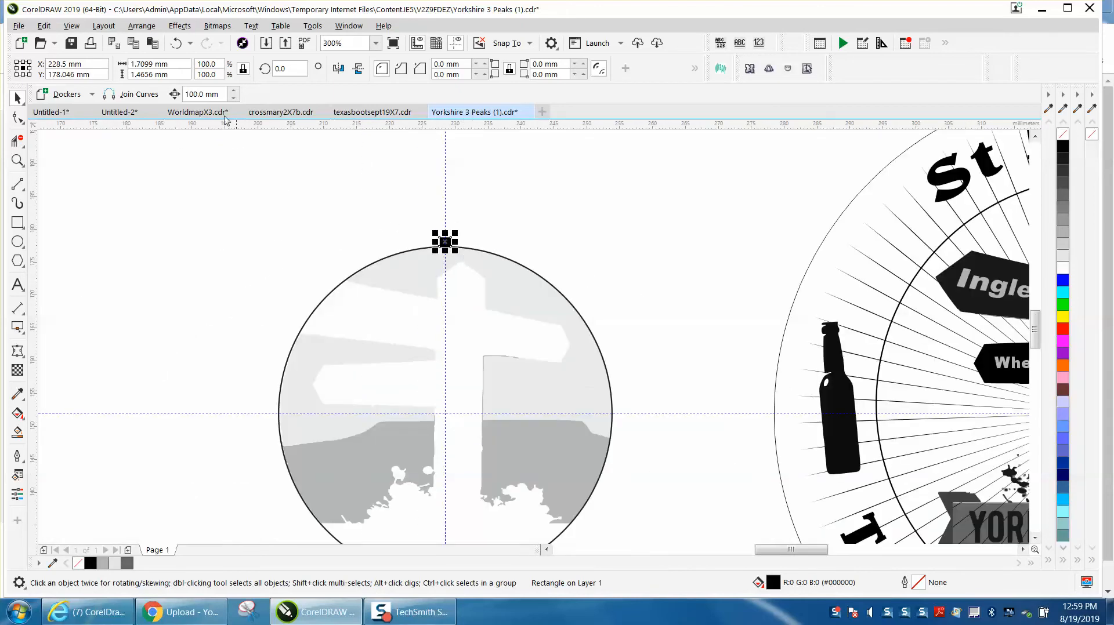
Open the Rotate transformation and try rotating the rectangle by 5° with 72 copies about its own centre
{"action": "left_click", "coordinate": [146, 31]}
{"action": "mouse_move", "coordinate": [290, 183]}
{"action": "left_click", "coordinate": [338, 203]}
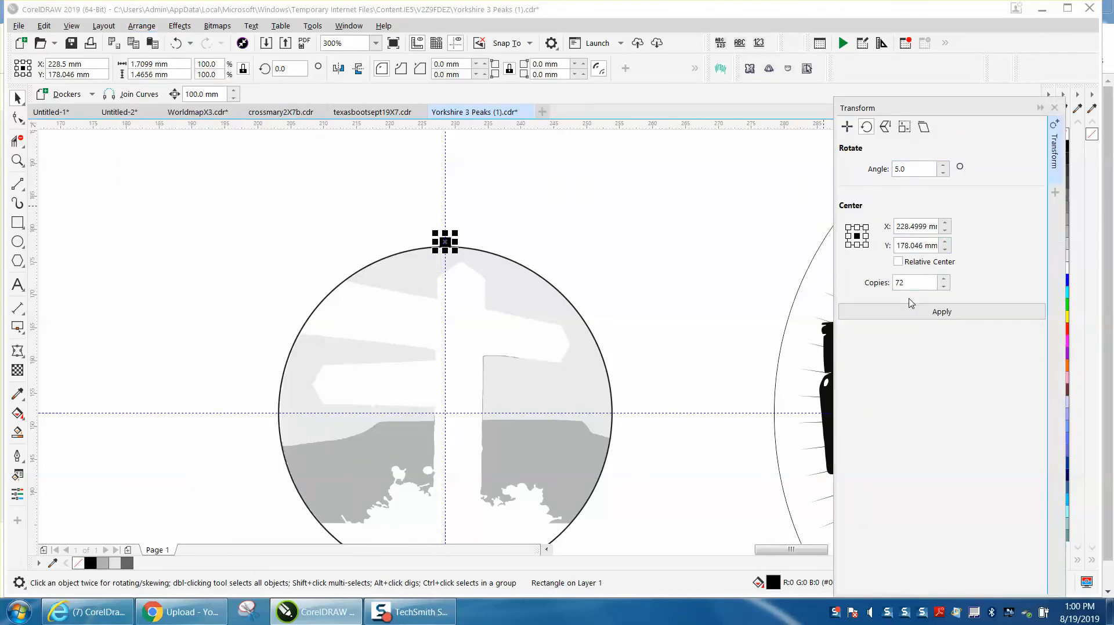
{"action": "left_click", "coordinate": [928, 316]}
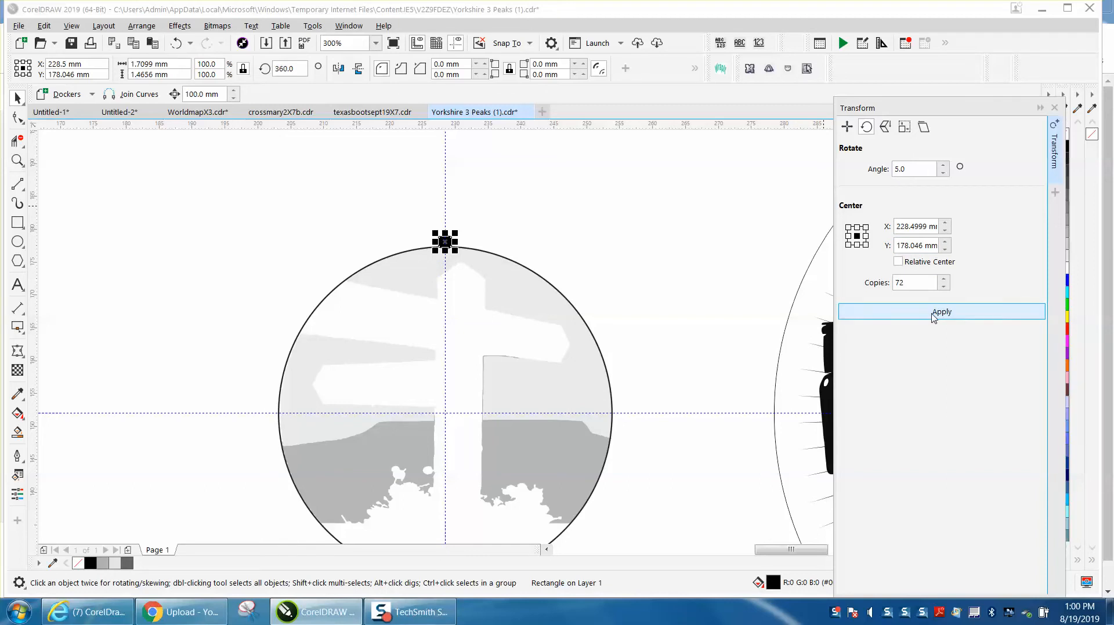
{"action": "left_click", "coordinate": [175, 44]}
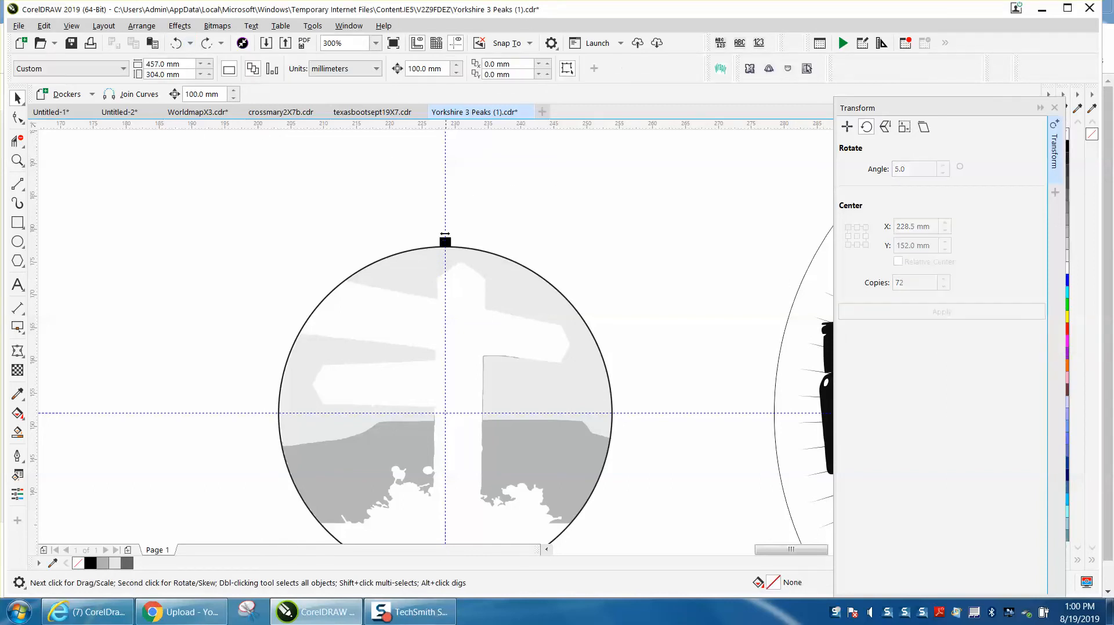
Move the black rectangle's rotation centre to the circle's centre at the guideline intersection, X 228.5 mm, Y 152.0 mm
{"action": "left_click", "coordinate": [446, 243]}
{"action": "left_click", "coordinate": [445, 242]}
{"action": "left_click_drag", "start_coordinate": [446, 243], "coordinate": [446, 413]}
{"action": "left_click", "coordinate": [481, 241]}
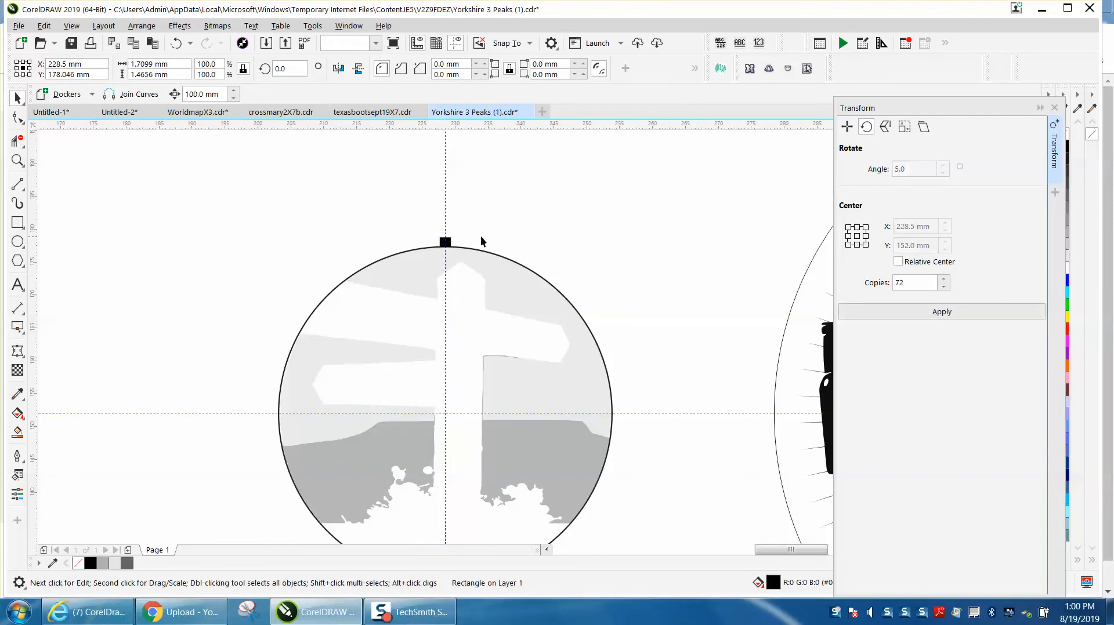
{"action": "left_click", "coordinate": [446, 242]}
{"action": "left_click", "coordinate": [450, 241]}
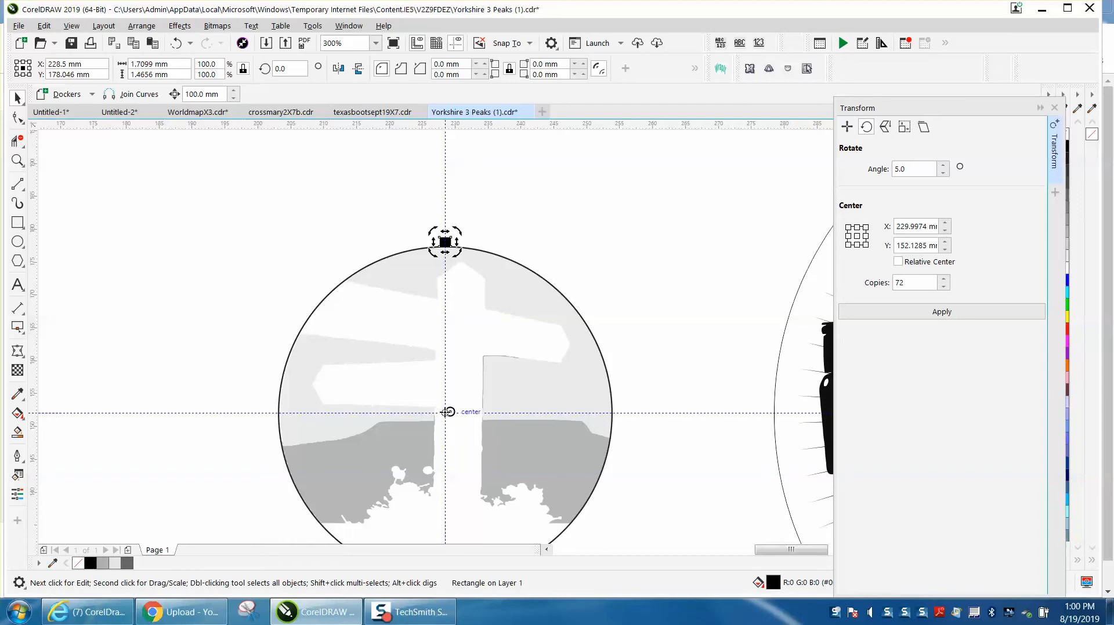
{"action": "left_click", "coordinate": [484, 239]}
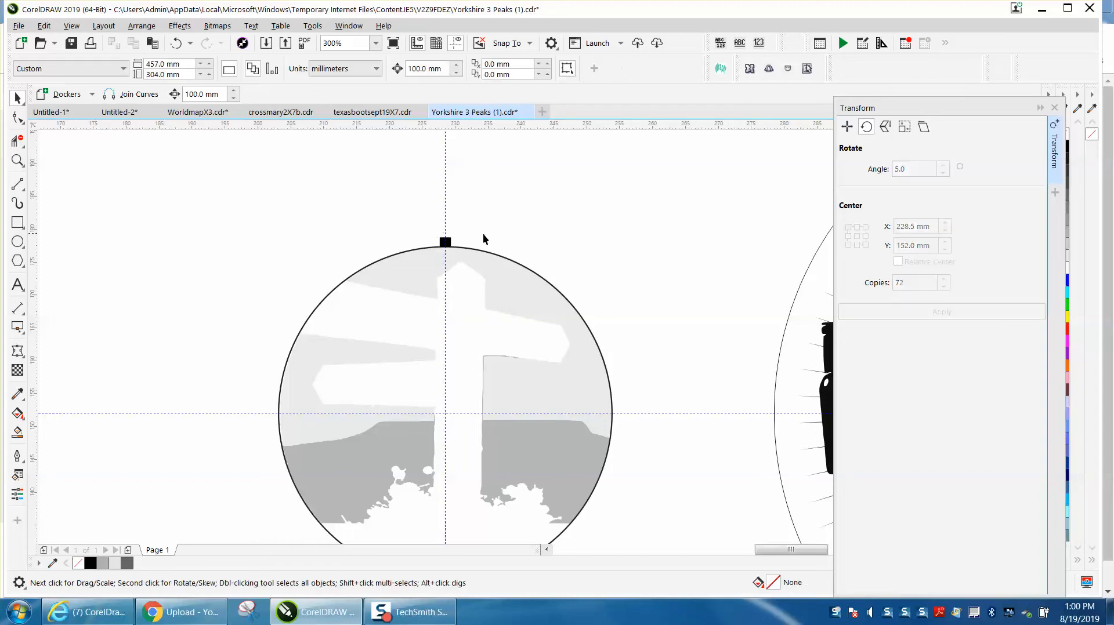
{"action": "left_click", "coordinate": [445, 243]}
{"action": "left_click", "coordinate": [445, 242]}
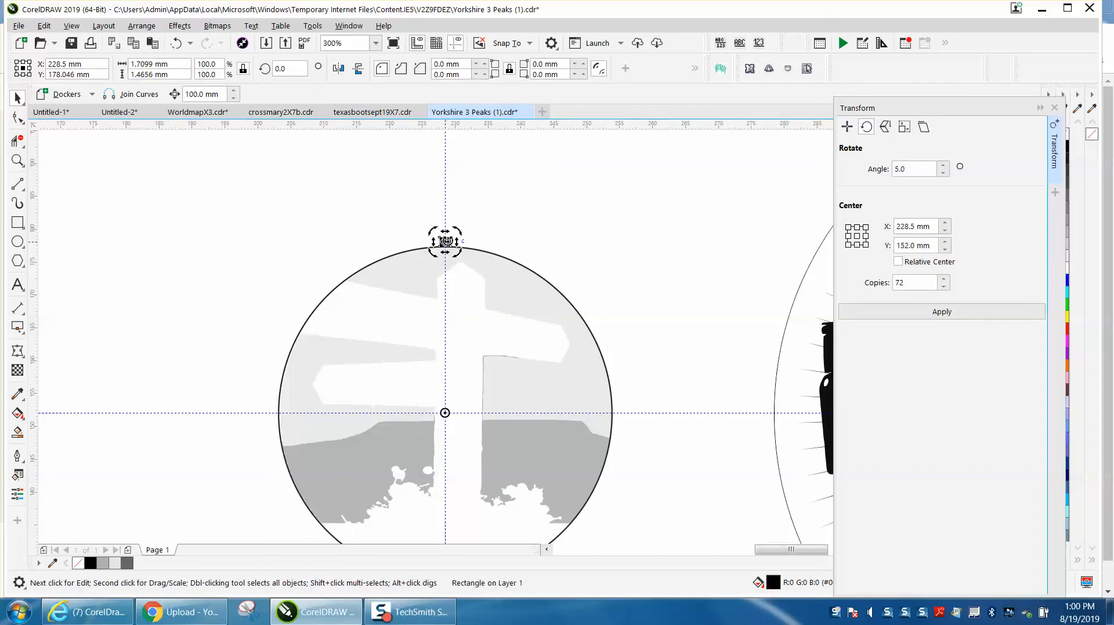
Rotate the rectangle by 5° with 72 copies to form a ring of squares around the circle
{"action": "left_click", "coordinate": [943, 313]}
{"action": "scroll", "coordinate": [624, 243], "scroll_direction": "down", "scroll_amount": 1}
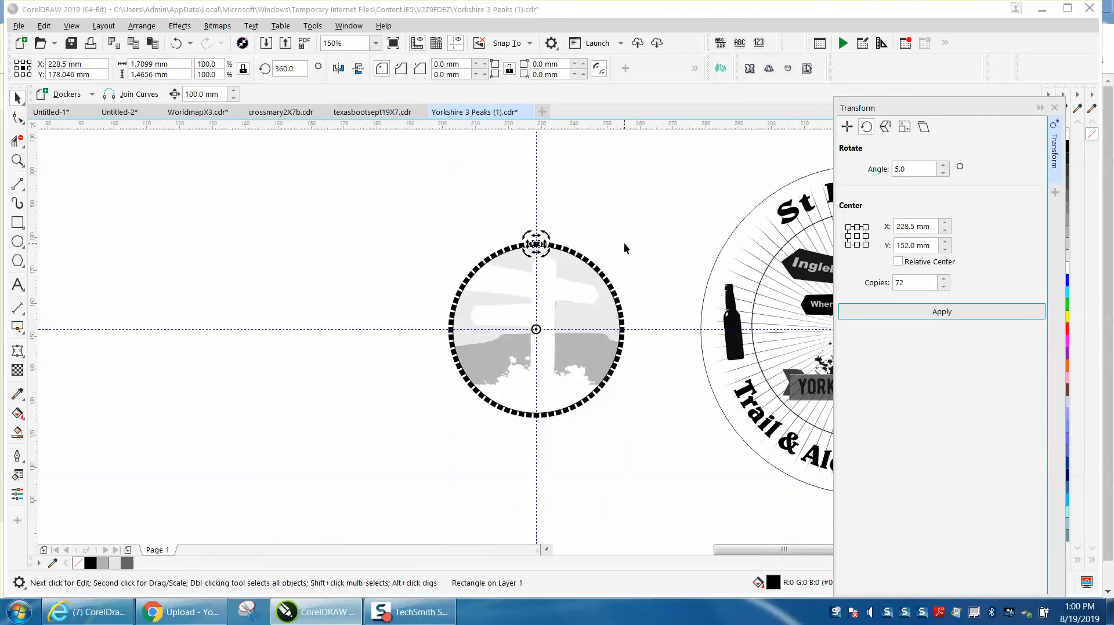
{"action": "scroll", "coordinate": [632, 251], "scroll_direction": "down", "scroll_amount": 1}
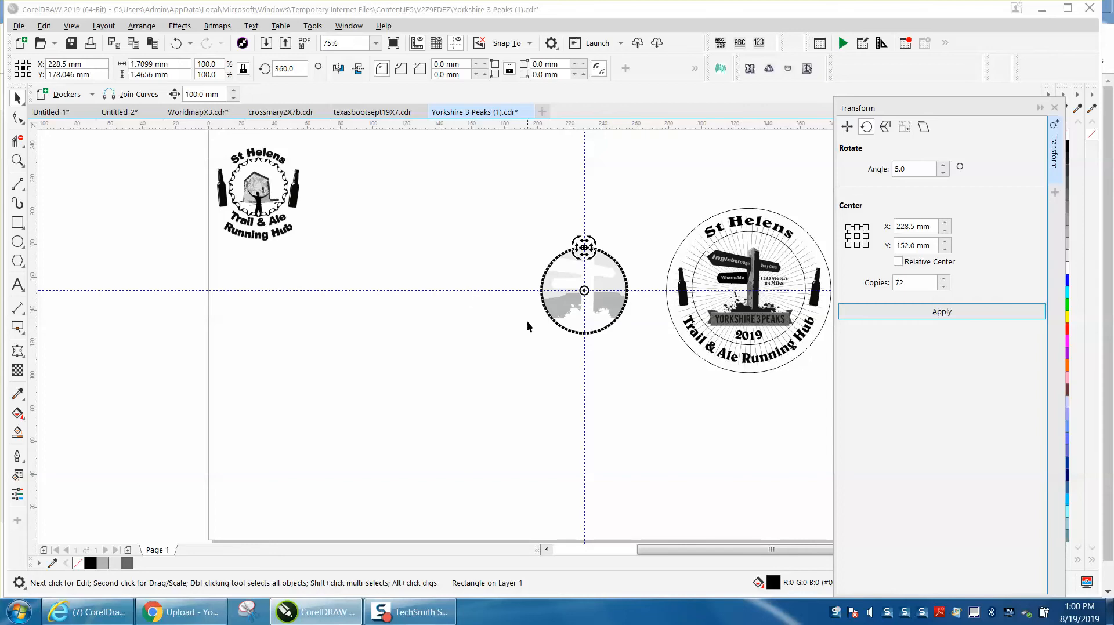
Select the scenery circle with its ring of squares and nudge it 100 mm right onto the signpost badge
{"action": "left_click", "coordinate": [18, 97]}
{"action": "left_click_drag", "start_coordinate": [493, 218], "coordinate": [649, 355]}
{"action": "key", "text": "Right"}
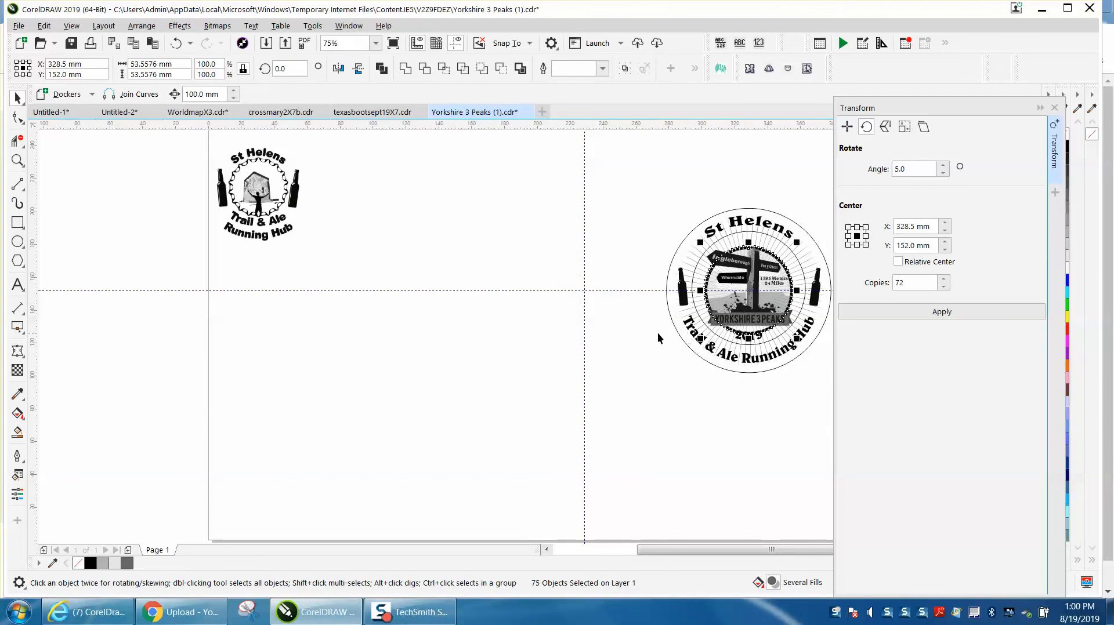
{"action": "left_click", "coordinate": [18, 160]}
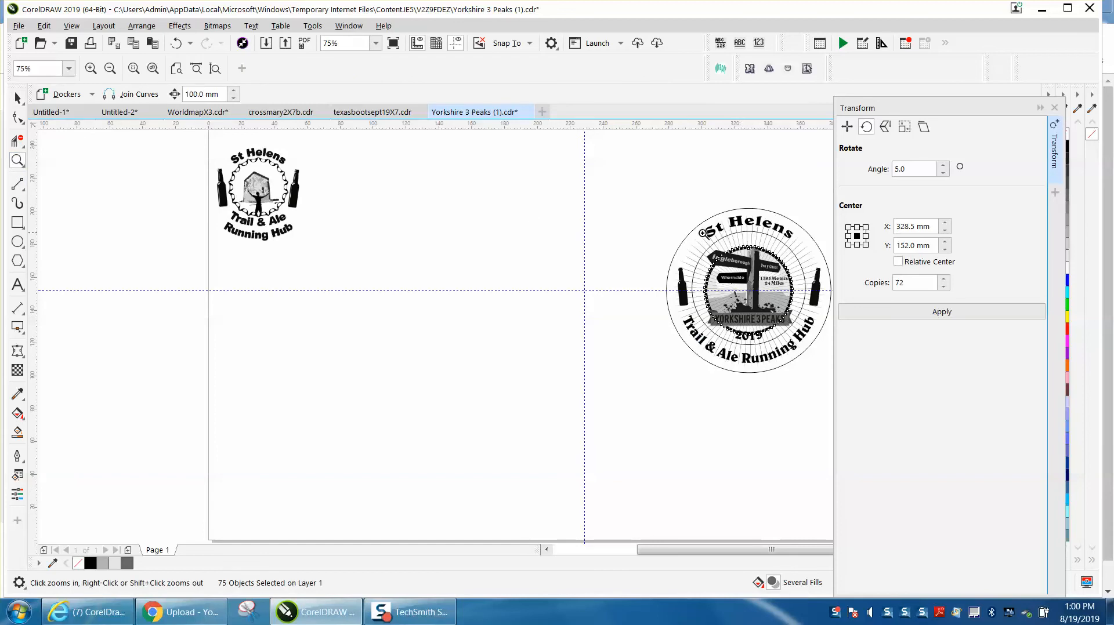
{"action": "left_click_drag", "start_coordinate": [703, 234], "coordinate": [822, 348]}
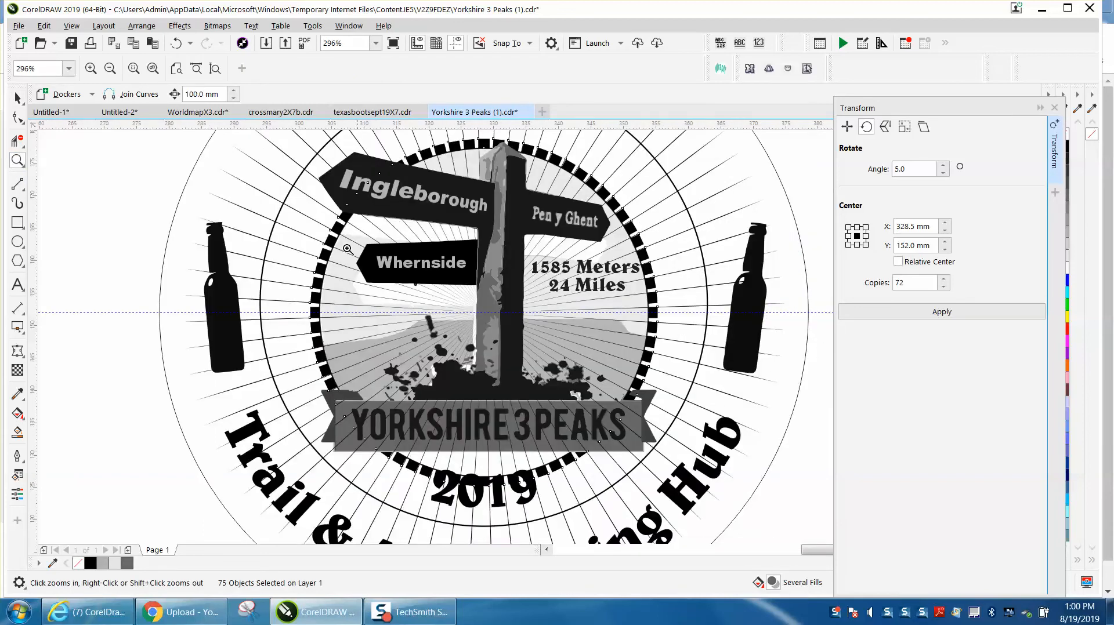
{"action": "left_click", "coordinate": [17, 98]}
{"action": "left_click", "coordinate": [85, 149]}
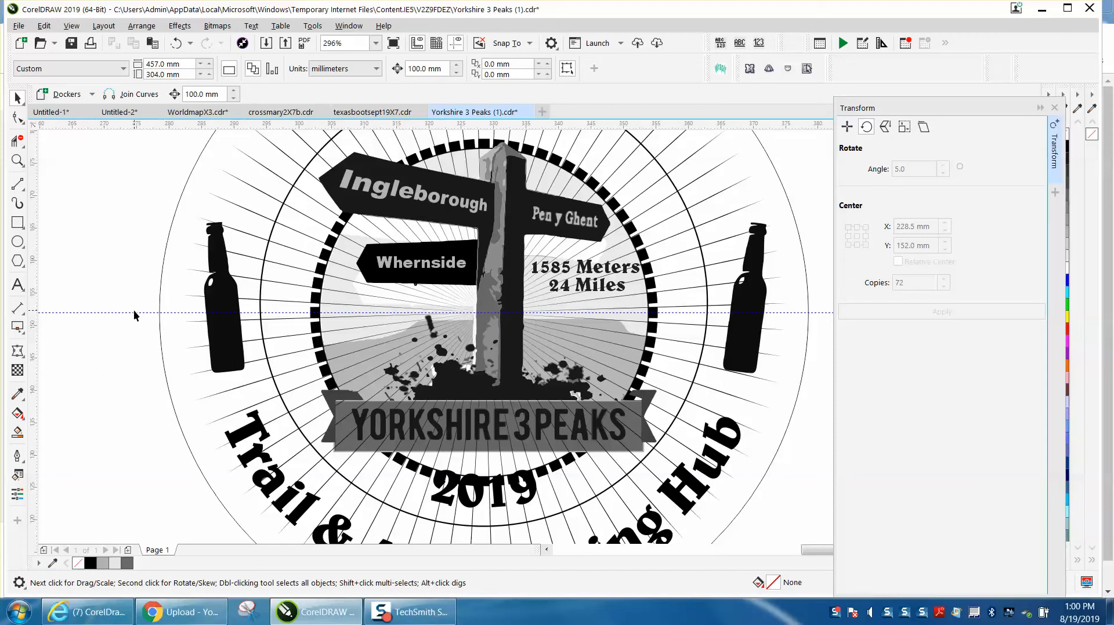
Move the horizontal guideline to about 130.5 mm, along the lower edge of the YORKSHIRE 3 PEAKS banner
{"action": "left_click_drag", "start_coordinate": [134, 312], "coordinate": [135, 452]}
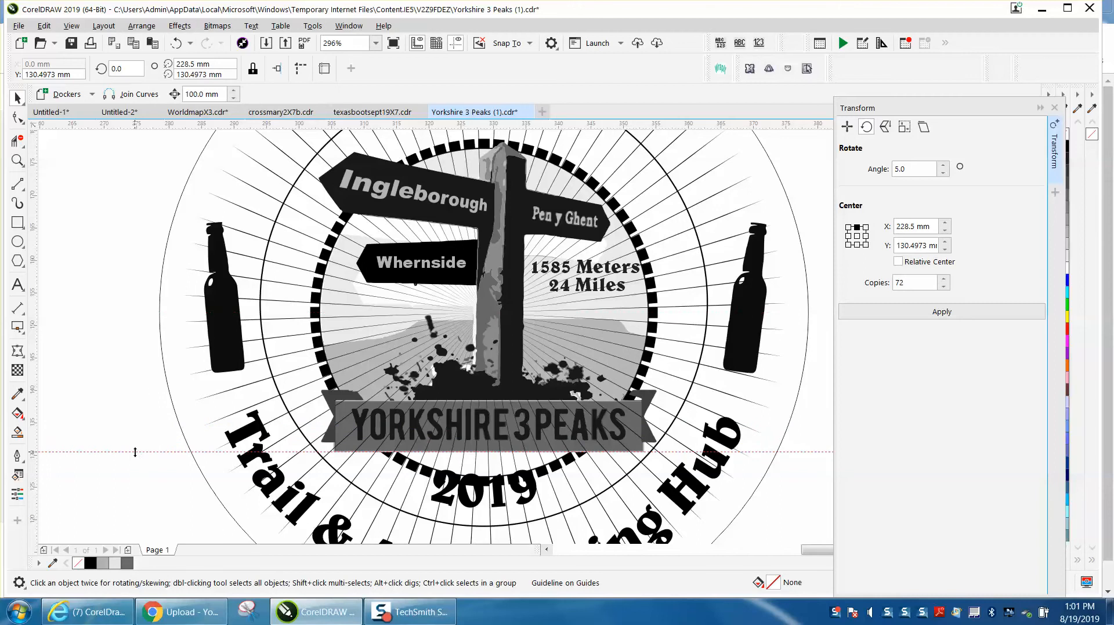
{"action": "scroll", "coordinate": [141, 379], "scroll_direction": "down", "scroll_amount": 2}
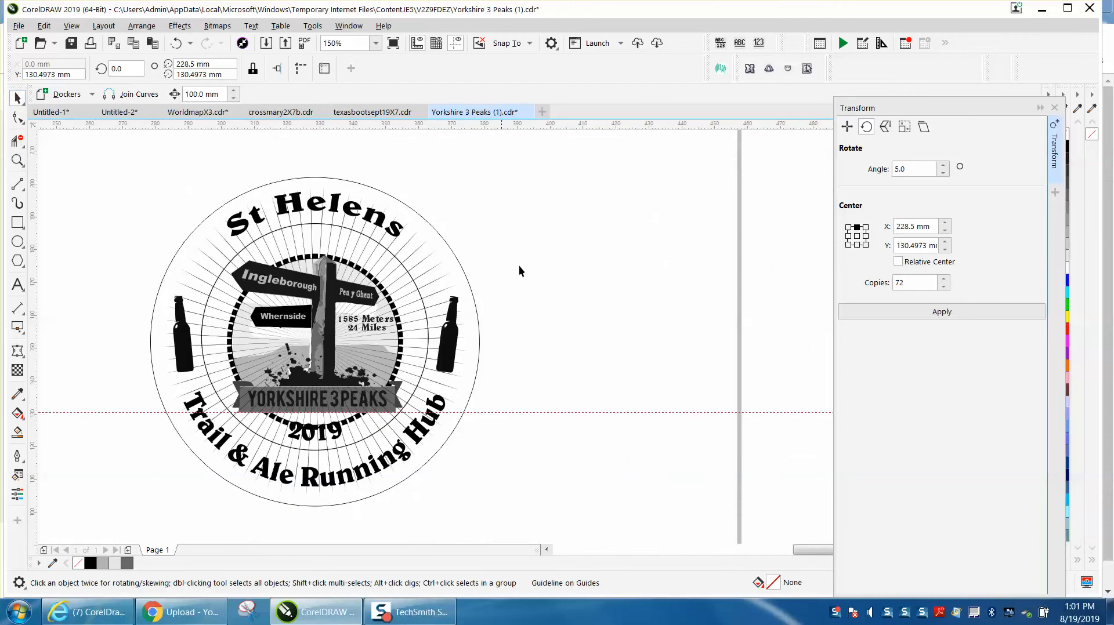
{"action": "scroll", "coordinate": [545, 288], "scroll_direction": "down", "scroll_amount": 2}
{"action": "left_click", "coordinate": [461, 316]}
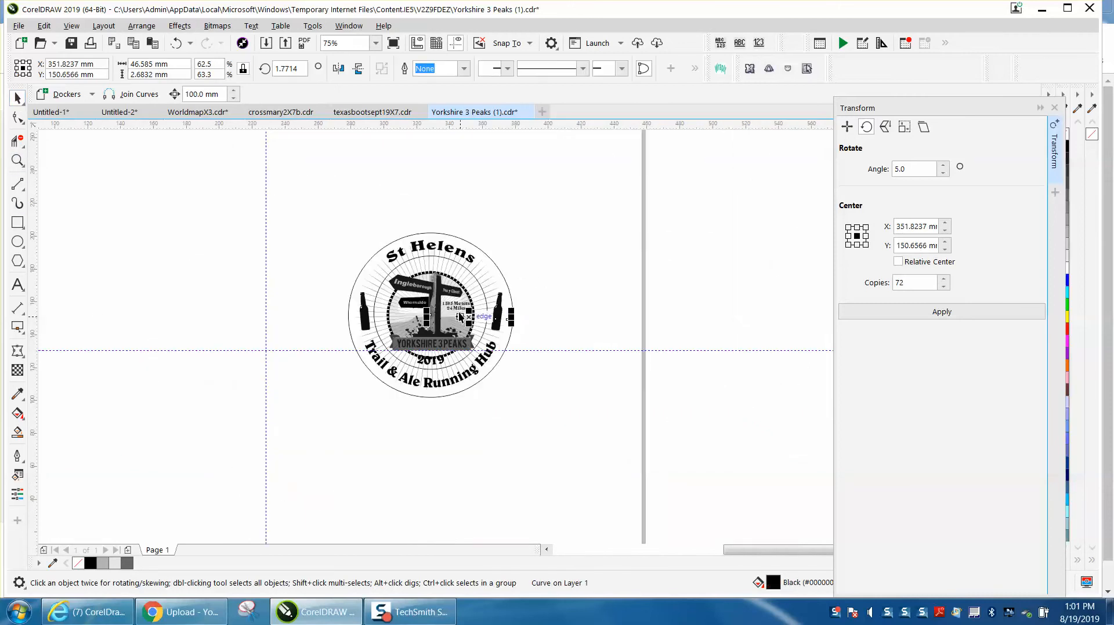
{"action": "left_click", "coordinate": [442, 293]}
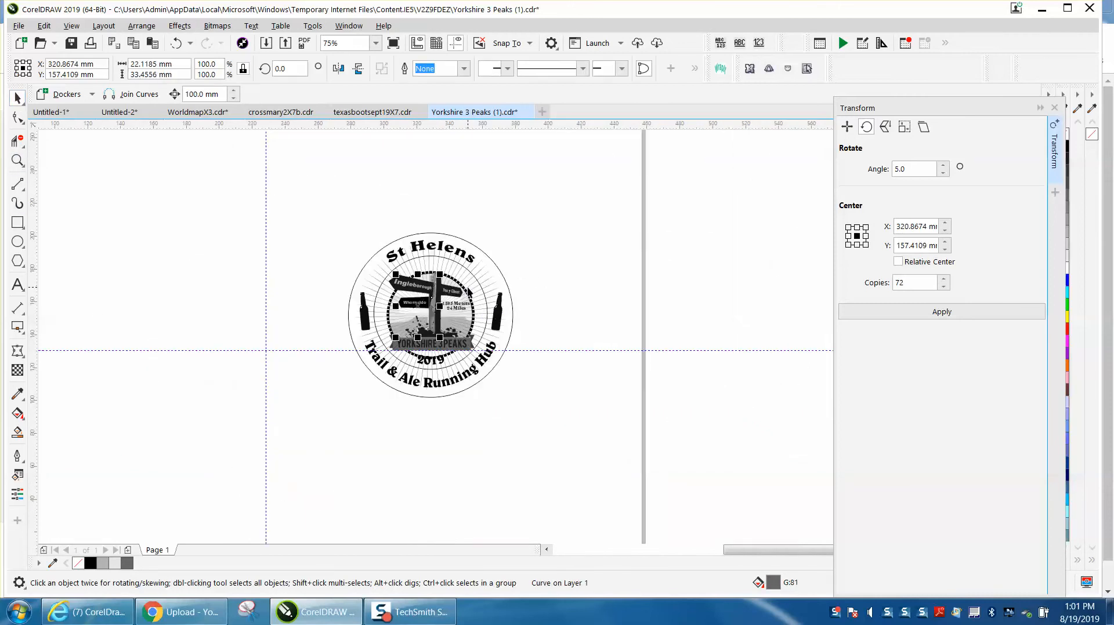
{"action": "left_click", "coordinate": [477, 273]}
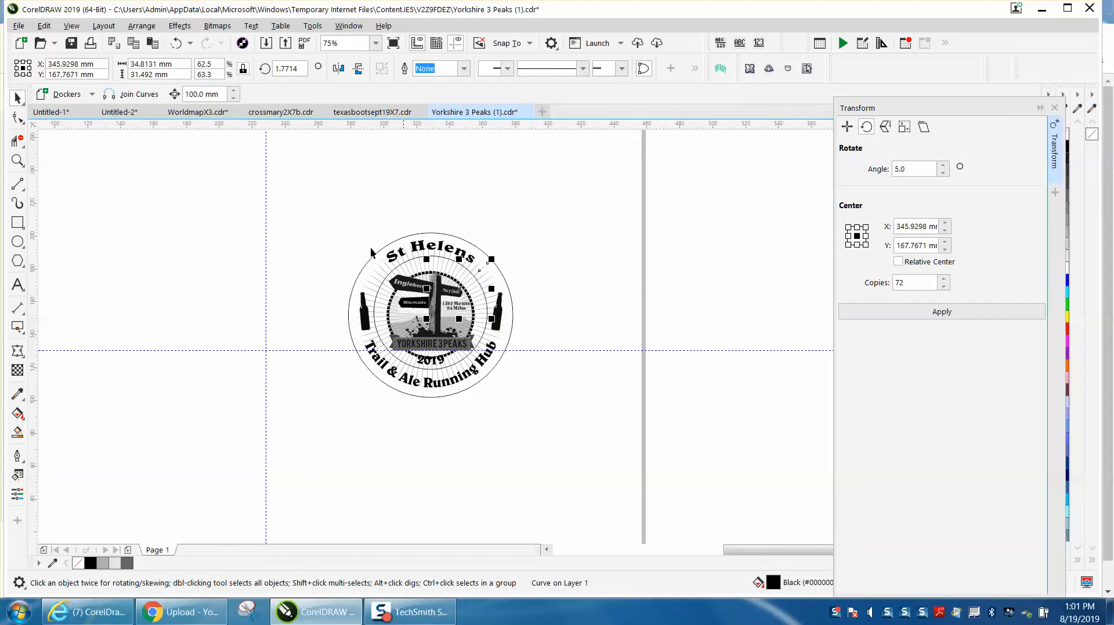
Undo the guideline move and the shift of the ringed artwork onto the badge
{"action": "left_click", "coordinate": [176, 44]}
{"action": "left_click", "coordinate": [176, 43]}
{"action": "left_click", "coordinate": [176, 44]}
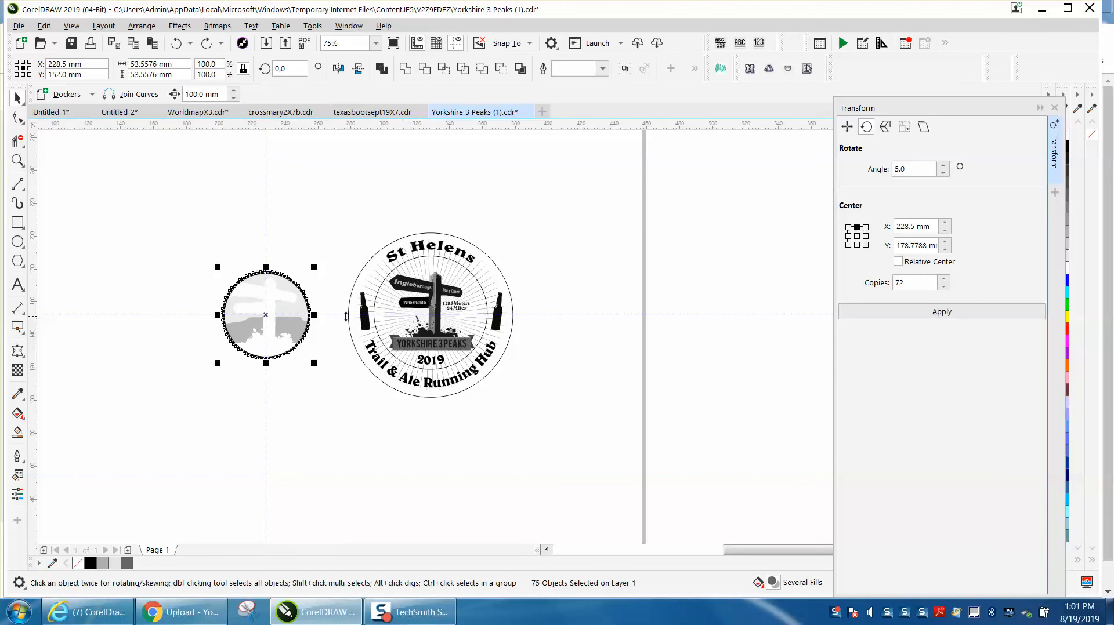
Move the horizontal guideline down to about 130.84 mm, level with the bottom of the YORKSHIRE 3 PEAKS banner
{"action": "left_click_drag", "start_coordinate": [345, 315], "coordinate": [347, 347]}
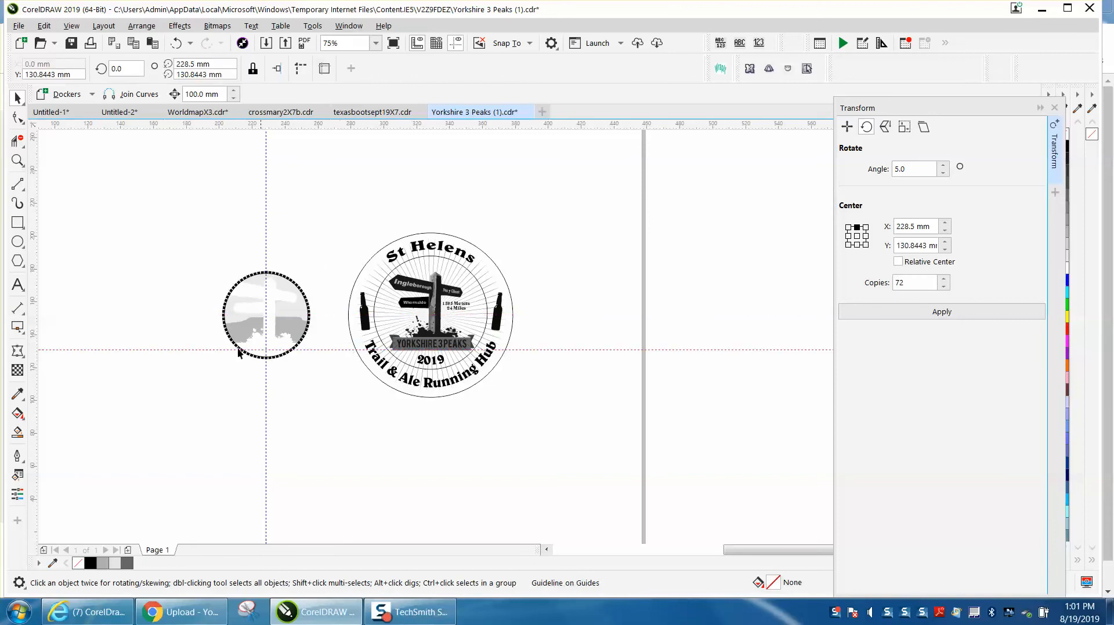
{"action": "left_click", "coordinate": [17, 160]}
{"action": "left_click_drag", "start_coordinate": [195, 324], "coordinate": [373, 410]}
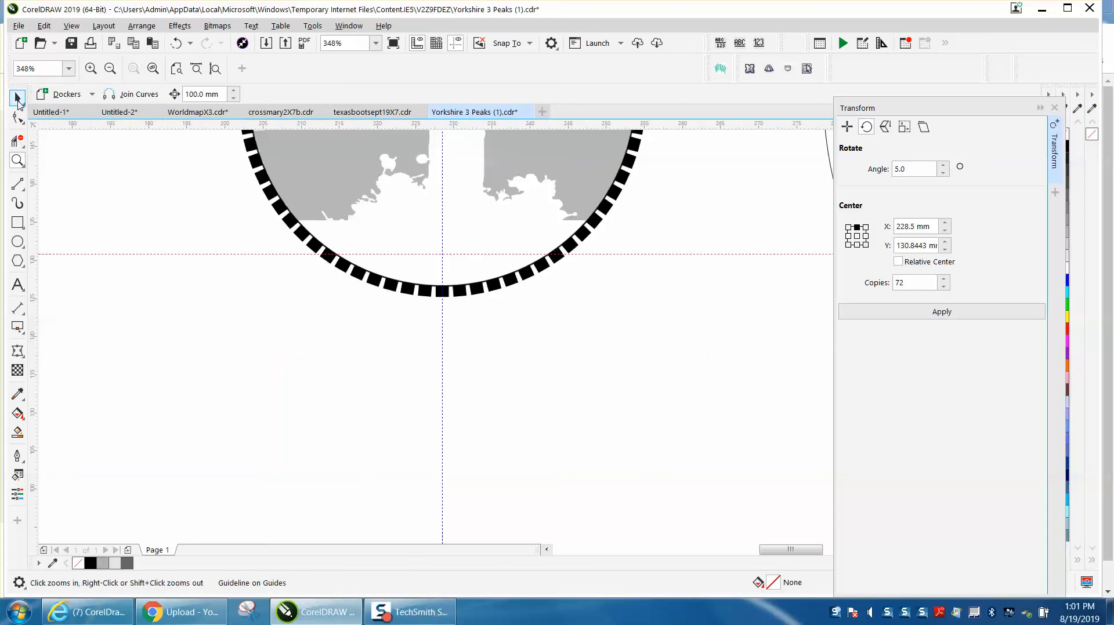
Delete the black squares at the bottom of the ring that lie on or below the horizontal guideline
{"action": "left_click", "coordinate": [17, 99]}
{"action": "left_click", "coordinate": [359, 277]}
{"action": "left_click", "coordinate": [18, 98]}
{"action": "left_click", "coordinate": [331, 251]}
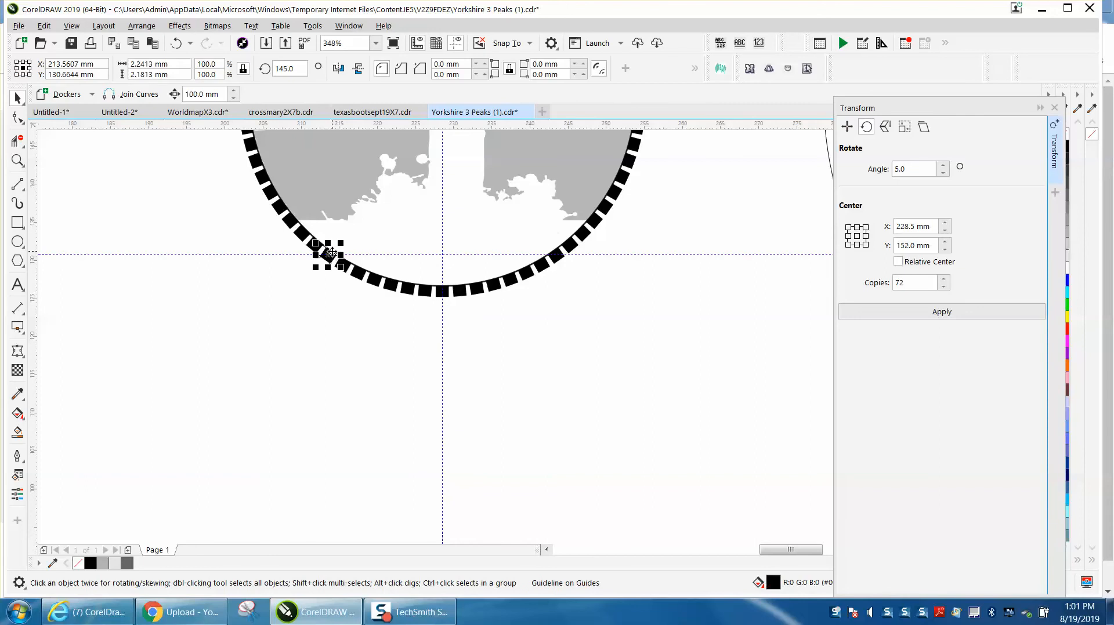
{"action": "key", "text": "Delete"}
{"action": "left_click", "coordinate": [345, 269]}
{"action": "key", "text": "Delete"}
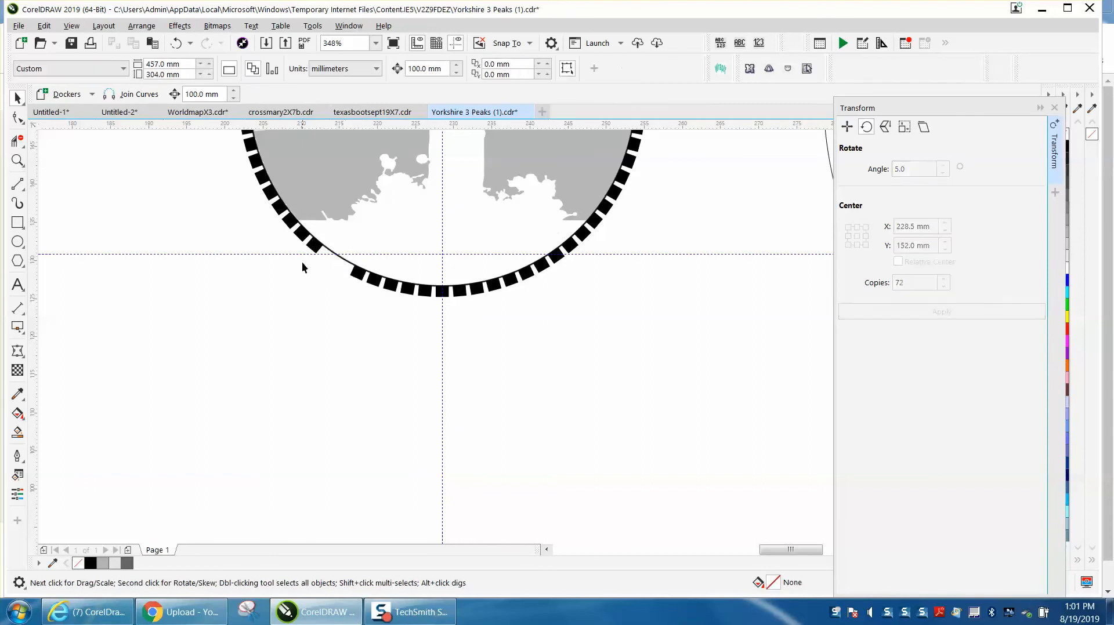
{"action": "left_click_drag", "start_coordinate": [284, 246], "coordinate": [598, 326]}
{"action": "key", "text": "Delete"}
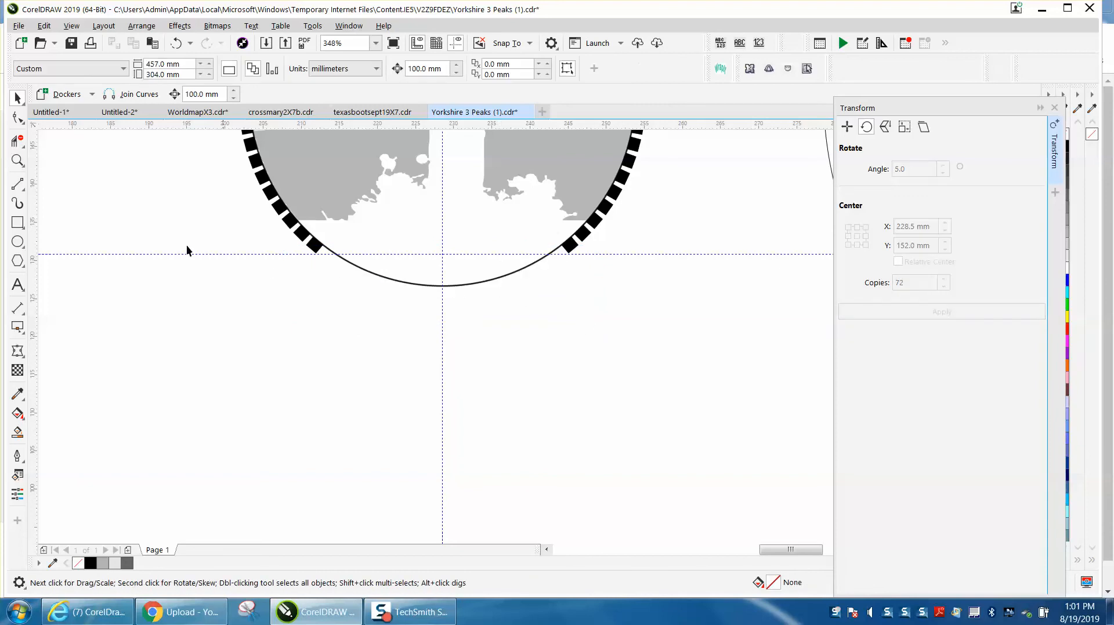
Cut the circle outline just beyond the last black square on each side, down to the horizontal guideline
{"action": "left_click", "coordinate": [17, 141]}
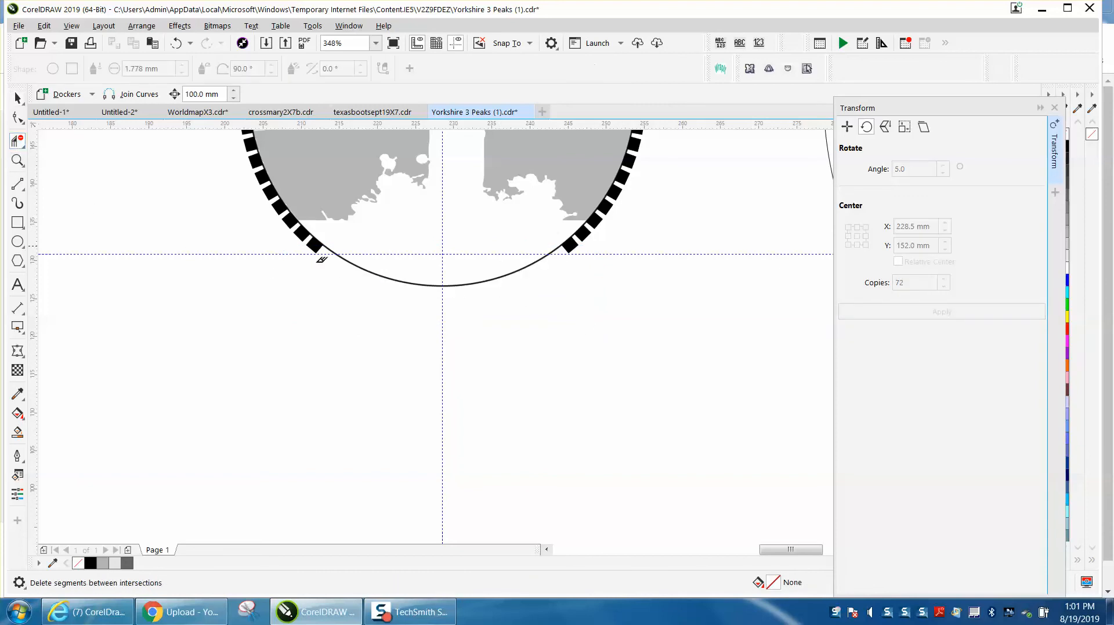
{"action": "left_click", "coordinate": [329, 253]}
{"action": "left_click", "coordinate": [556, 250]}
Break the cut circle curve apart and delete the arc below the guideline
{"action": "left_click", "coordinate": [18, 98]}
{"action": "left_click", "coordinate": [400, 282]}
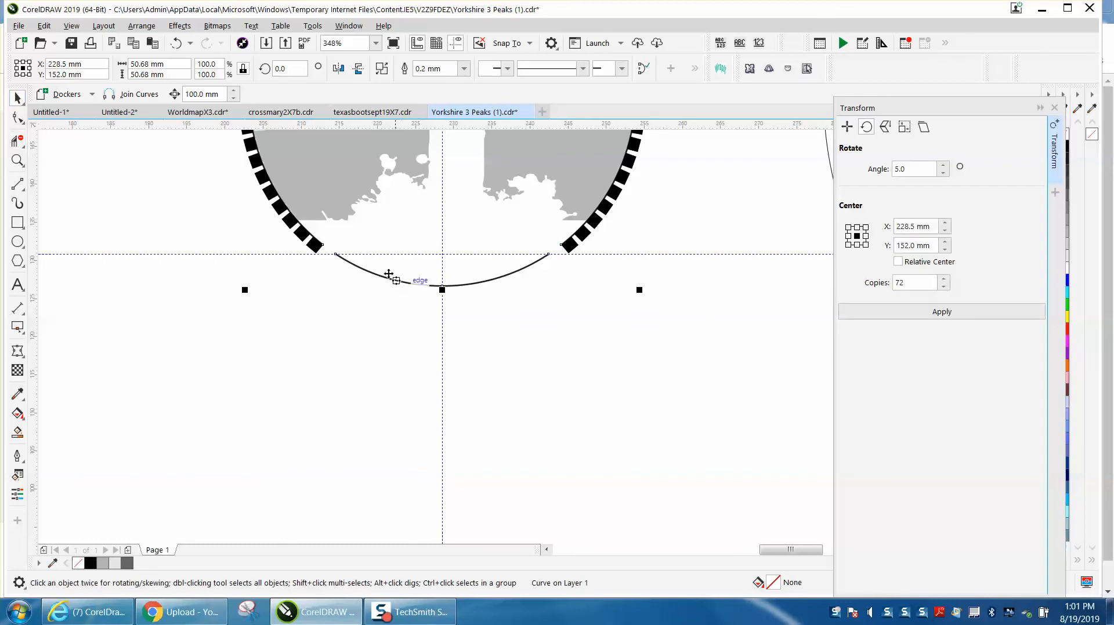
{"action": "left_click", "coordinate": [141, 26]}
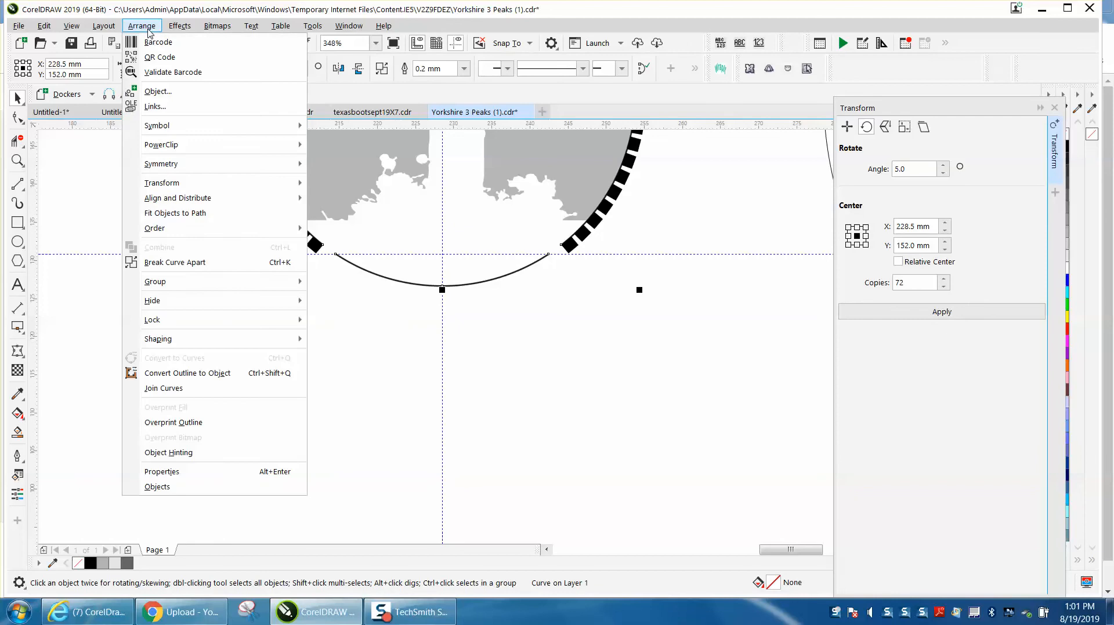
{"action": "left_click", "coordinate": [186, 262]}
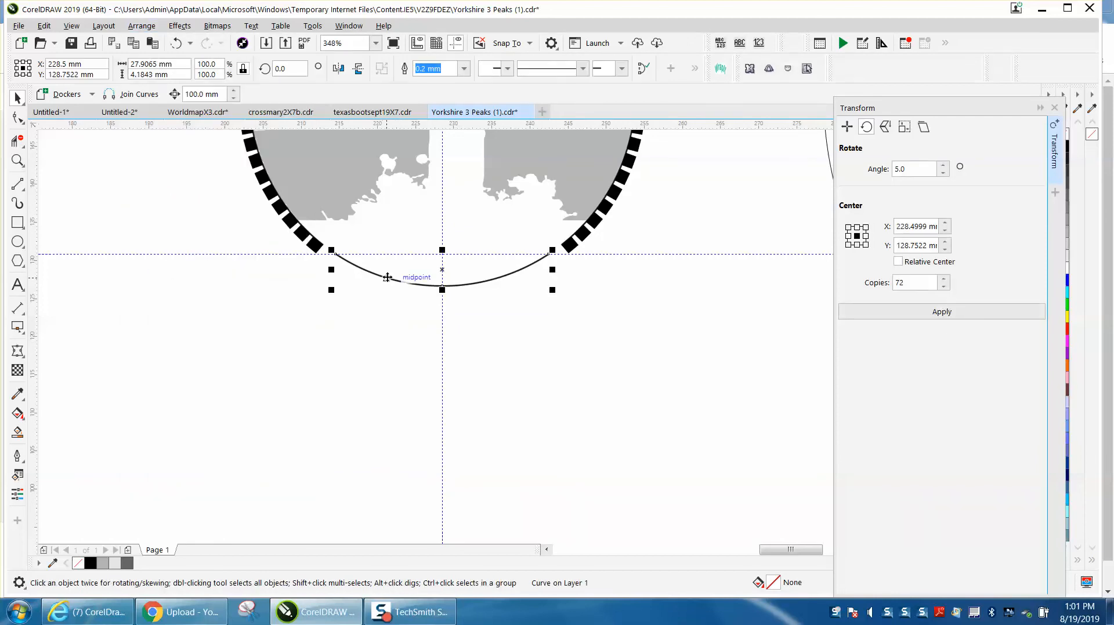
{"action": "key", "text": "Delete"}
Select the whole ringed scenery artwork and nudge it 100 mm to the right onto the signpost badge
{"action": "scroll", "coordinate": [391, 283], "scroll_direction": "down", "scroll_amount": 3}
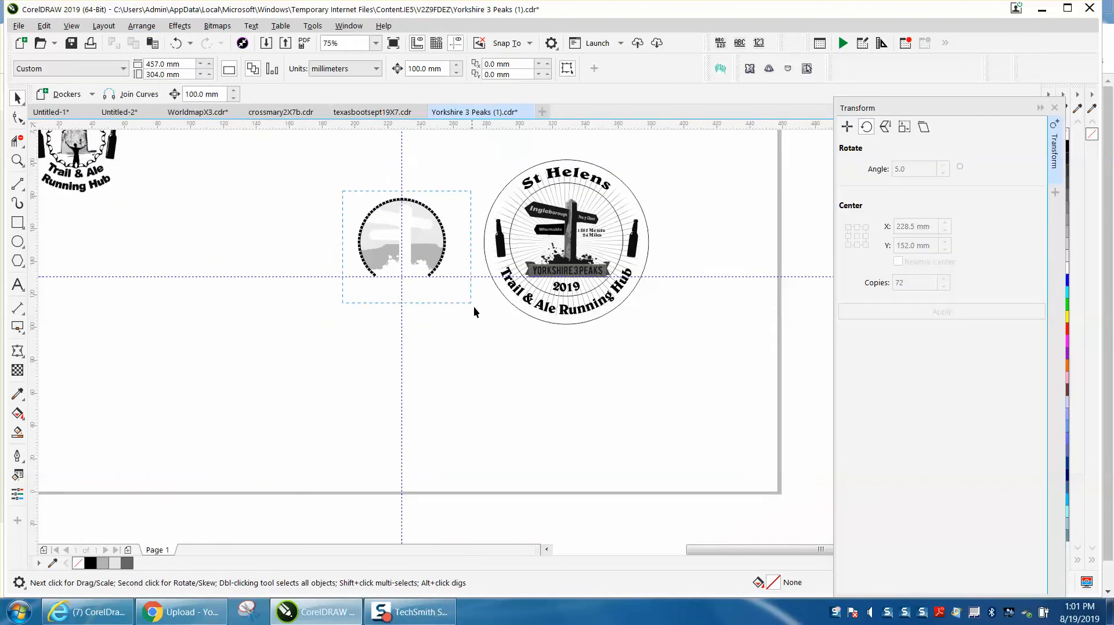
{"action": "left_click_drag", "start_coordinate": [474, 306], "coordinate": [475, 308]}
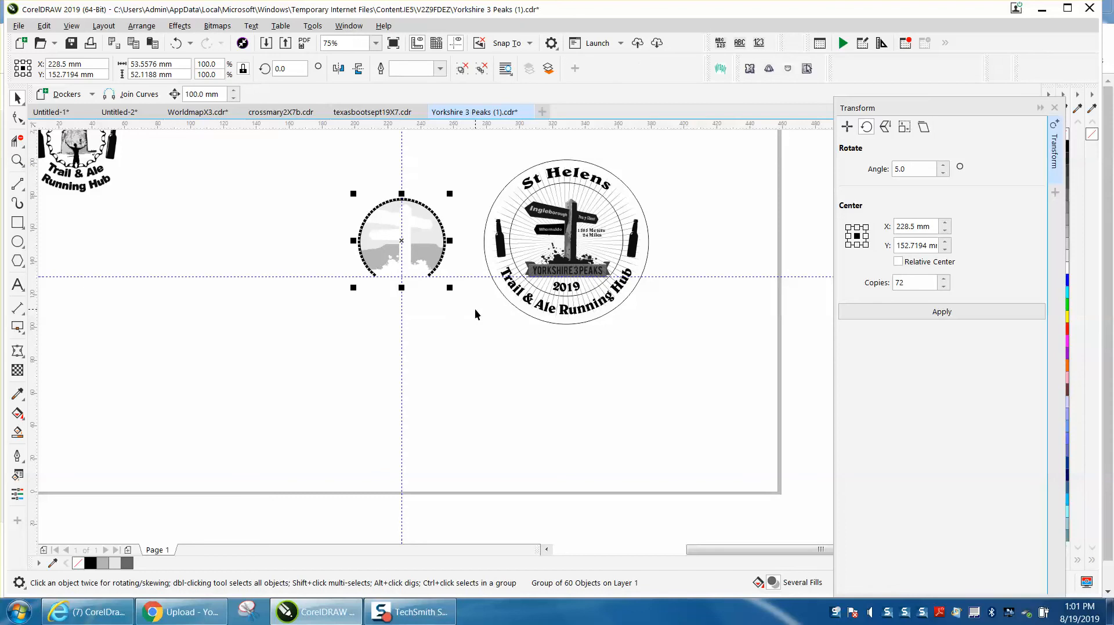
{"action": "key", "text": "Right"}
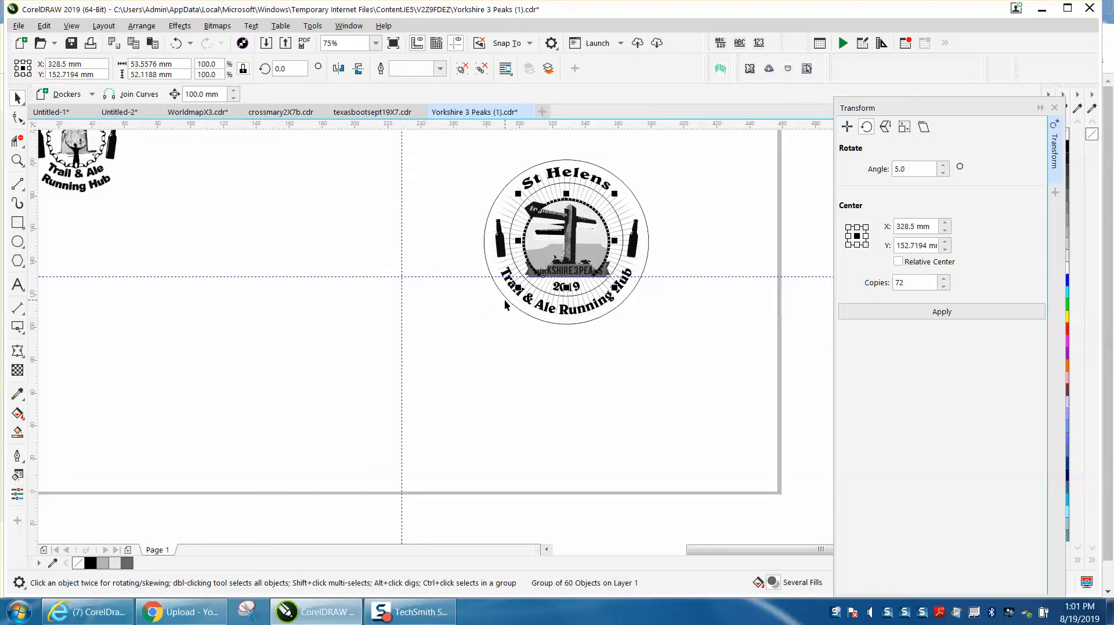
Examine the badge up close: the ring behind the signpost top, the YORKSHIRE 3 PEAKS banner and the Pen y Ghent arm
{"action": "left_click", "coordinate": [18, 160]}
{"action": "left_click_drag", "start_coordinate": [457, 189], "coordinate": [688, 332]}
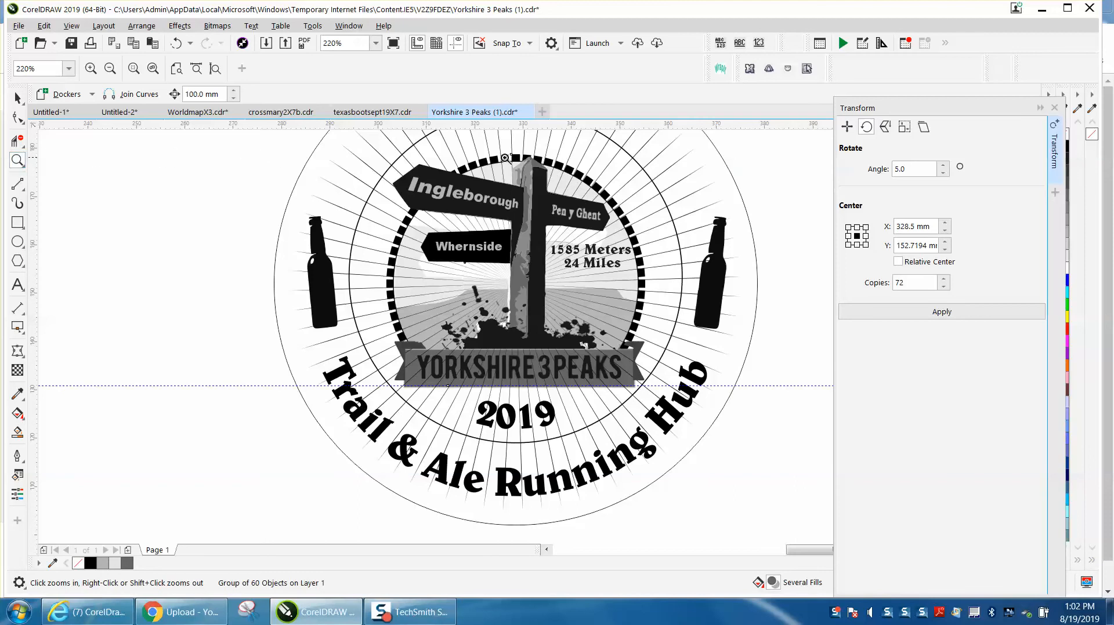
{"action": "left_click_drag", "start_coordinate": [514, 147], "coordinate": [580, 187]}
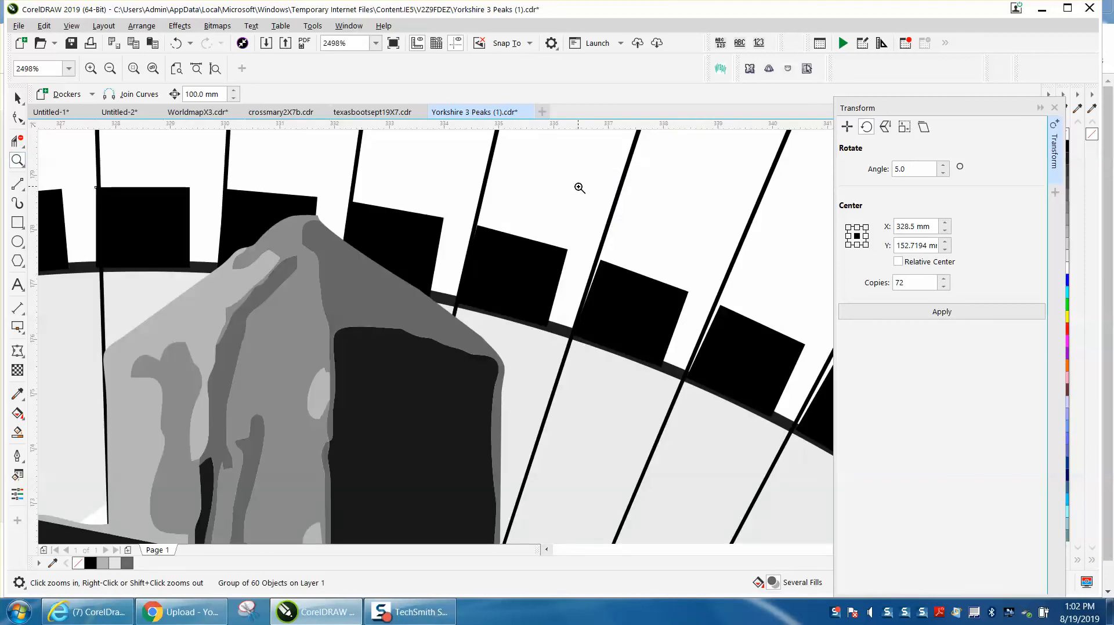
{"action": "scroll", "coordinate": [578, 188], "scroll_direction": "down", "scroll_amount": 4}
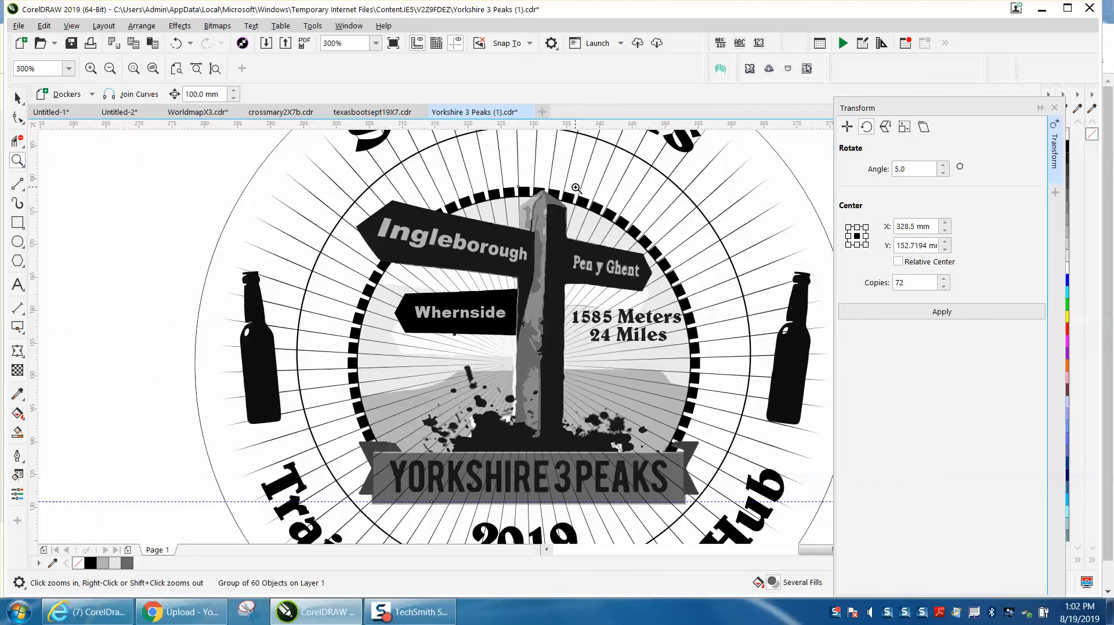
{"action": "right_click", "coordinate": [418, 329]}
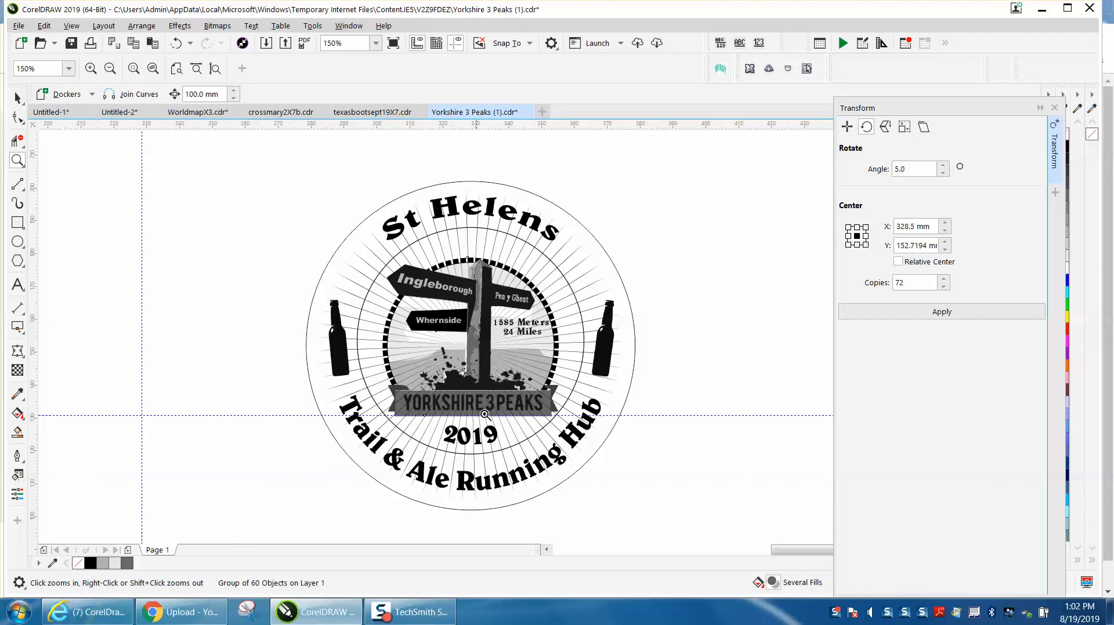
{"action": "left_click_drag", "start_coordinate": [472, 399], "coordinate": [516, 424]}
{"action": "right_click", "coordinate": [467, 364]}
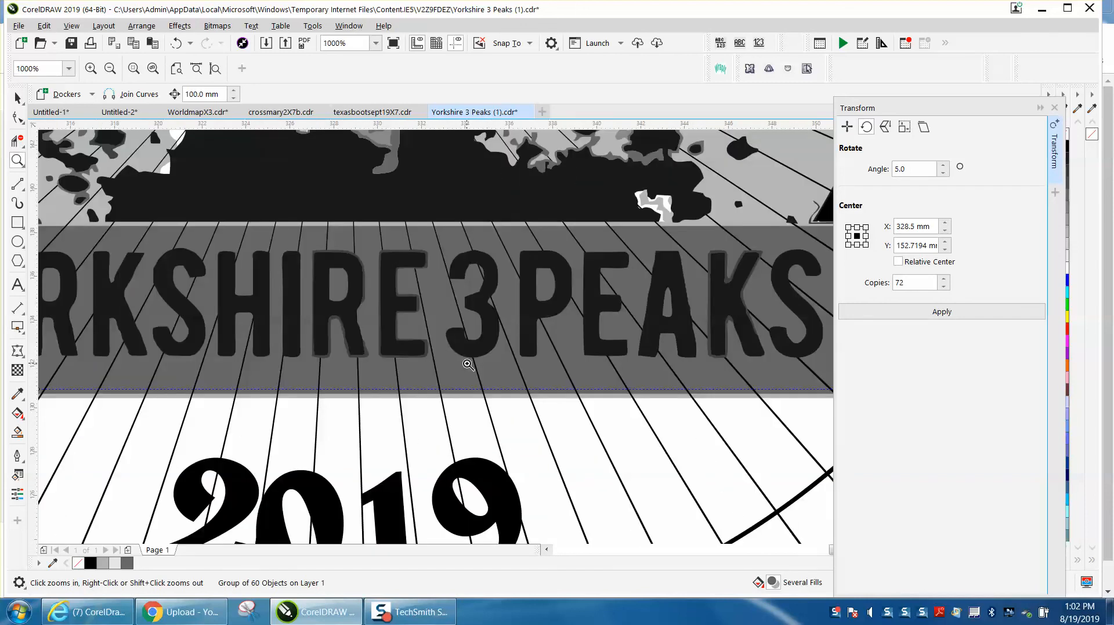
{"action": "right_click", "coordinate": [467, 364]}
{"action": "left_click_drag", "start_coordinate": [226, 309], "coordinate": [282, 314]}
{"action": "scroll", "coordinate": [286, 312], "scroll_direction": "down", "scroll_amount": 2}
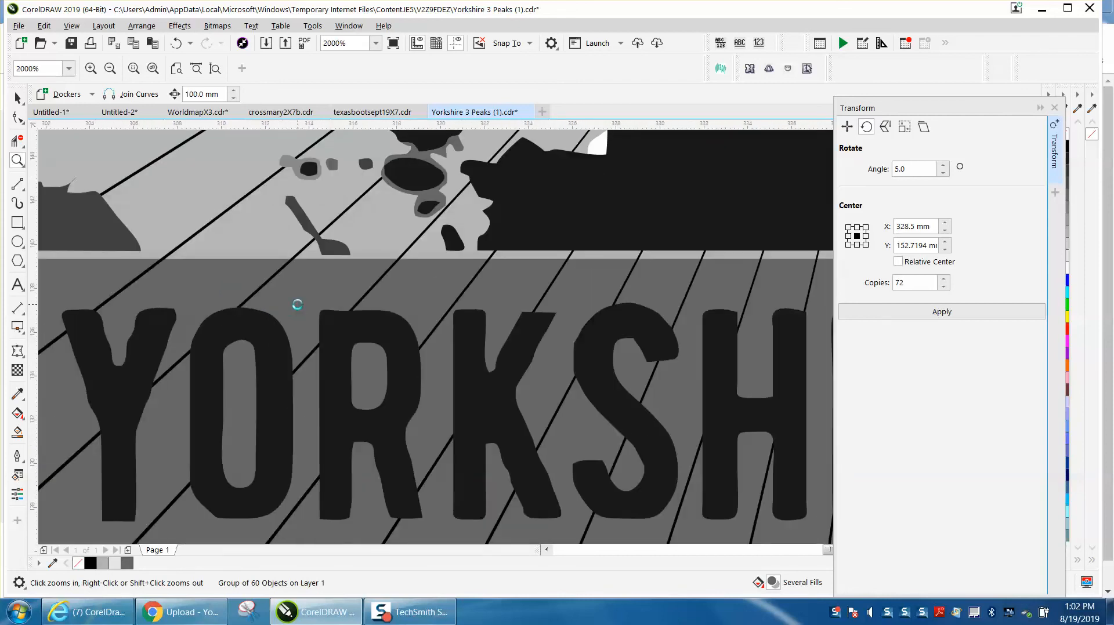
{"action": "scroll", "coordinate": [300, 306], "scroll_direction": "down", "scroll_amount": 3}
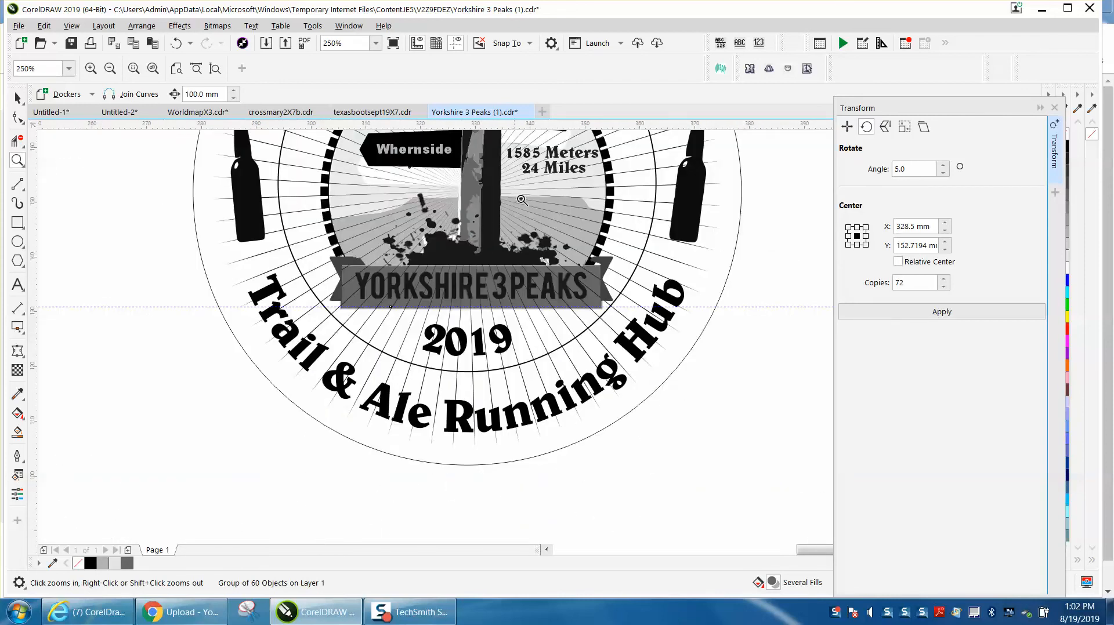
{"action": "scroll", "coordinate": [536, 191], "scroll_direction": "down", "scroll_amount": 1}
{"action": "left_click_drag", "start_coordinate": [526, 147], "coordinate": [574, 162]}
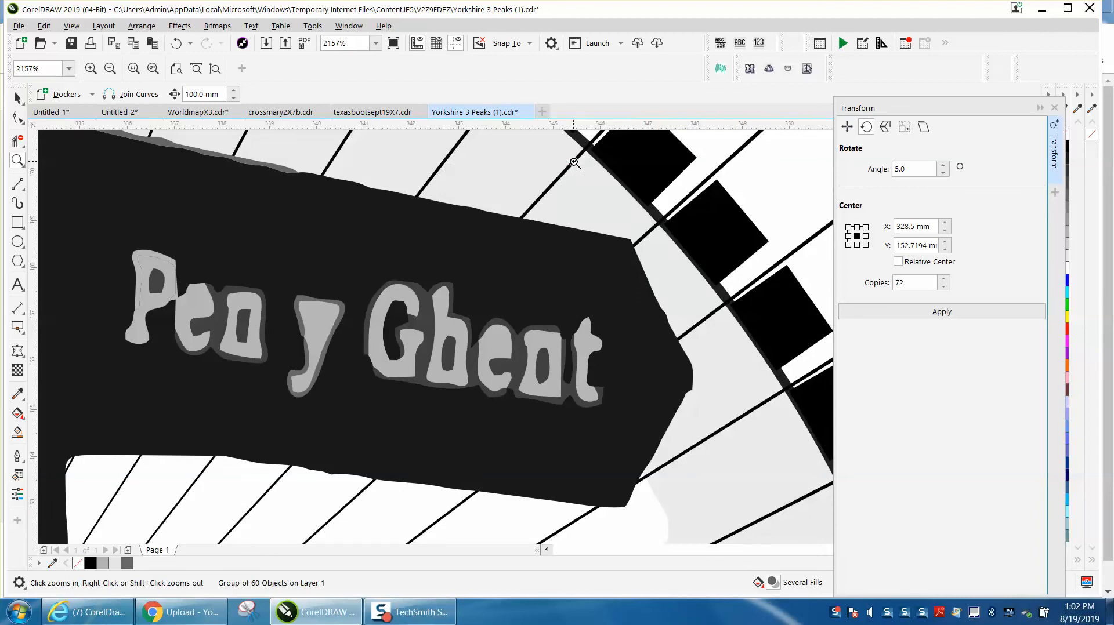
{"action": "scroll", "coordinate": [571, 168], "scroll_direction": "down", "scroll_amount": 1}
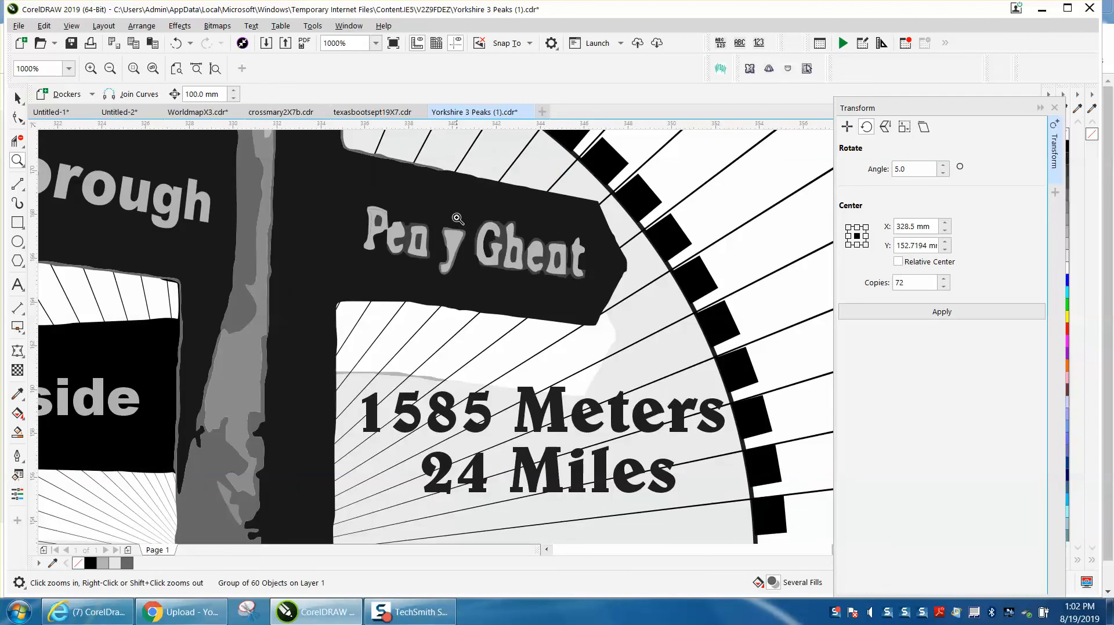
{"action": "scroll", "coordinate": [459, 223], "scroll_direction": "down", "scroll_amount": 1}
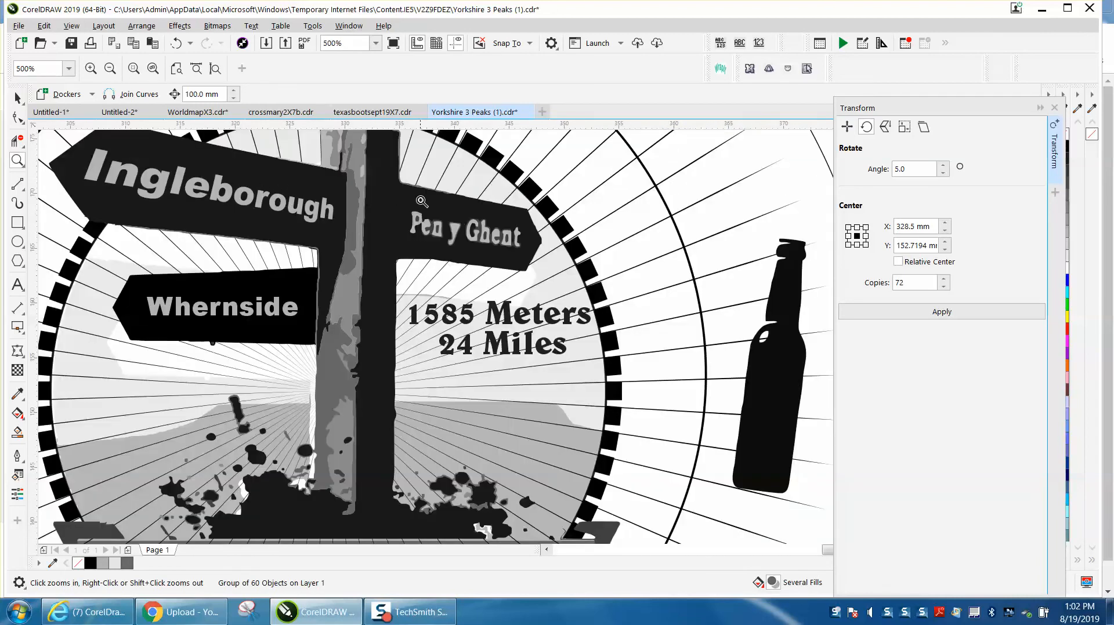
Delete the nodes of the thin grey edge shape running along the upper edge of the Pen y Ghent arm
{"action": "left_click_drag", "start_coordinate": [386, 184], "coordinate": [529, 264]}
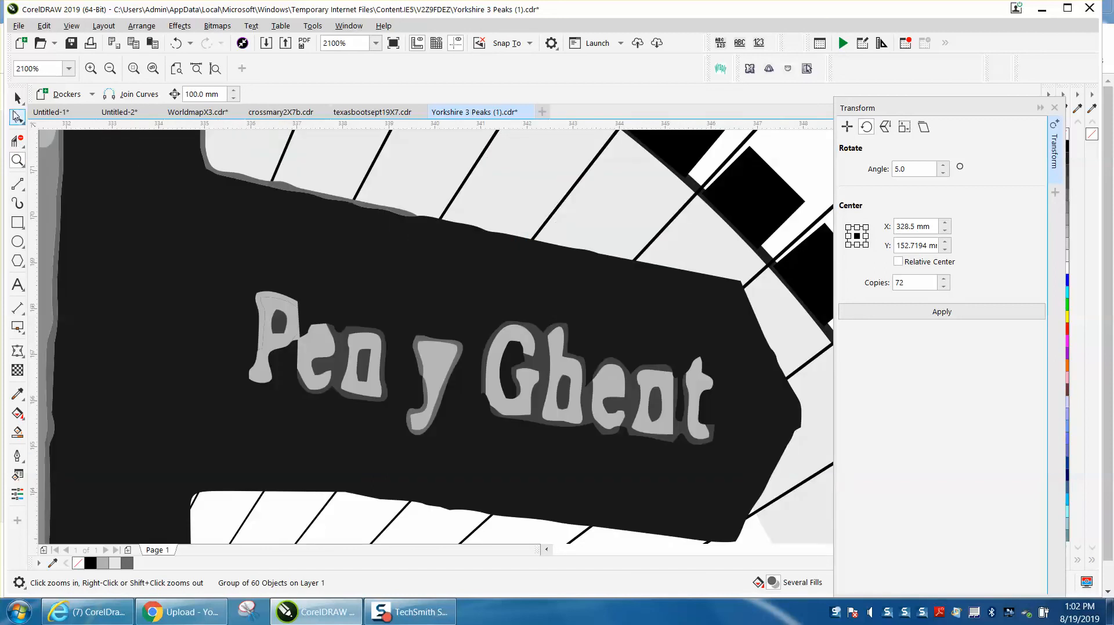
{"action": "left_click", "coordinate": [18, 117]}
{"action": "left_click", "coordinate": [284, 189]}
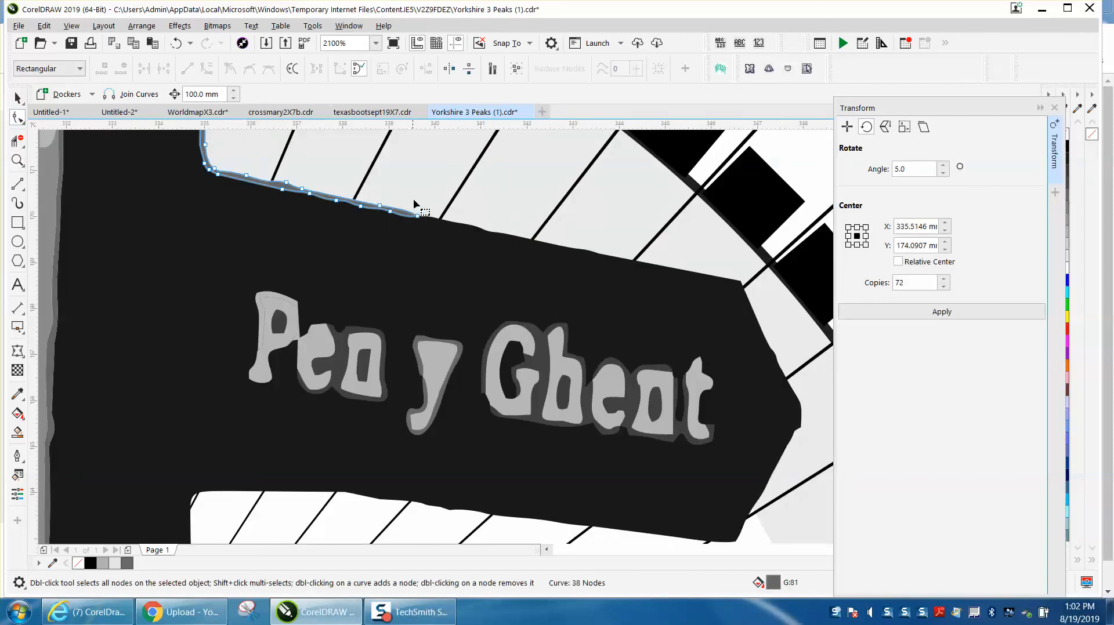
{"action": "scroll", "coordinate": [426, 189], "scroll_direction": "down", "scroll_amount": 2}
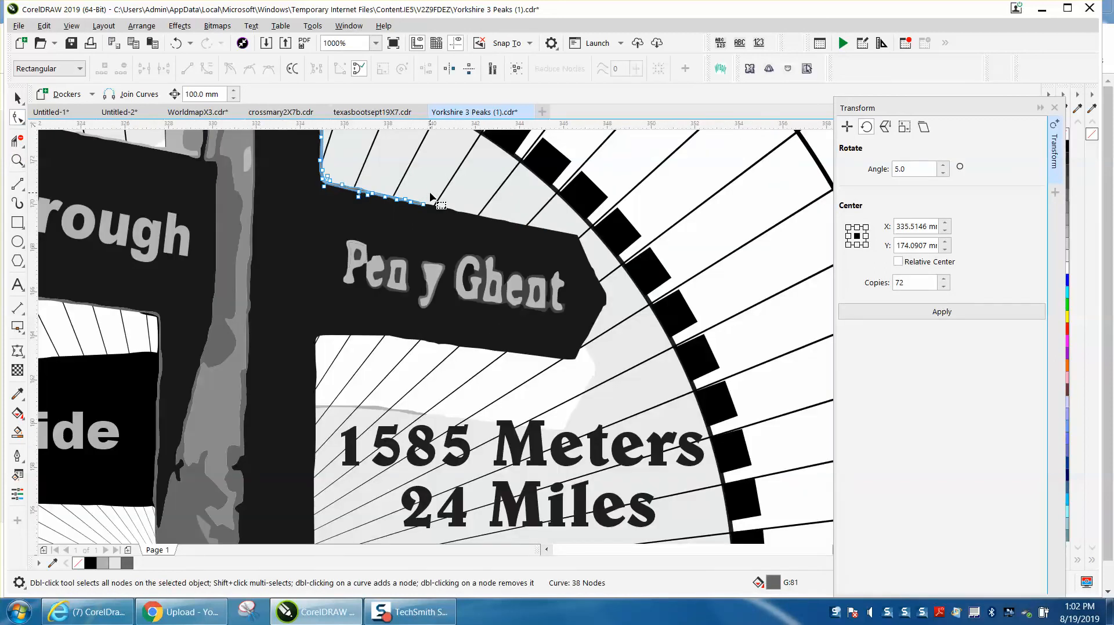
{"action": "left_click_drag", "start_coordinate": [450, 174], "coordinate": [306, 213]}
{"action": "key", "text": "Delete"}
Try deleting the rest of the grey edge shape at the top of the signpost and undo the deletion
{"action": "scroll", "coordinate": [355, 190], "scroll_direction": "down", "scroll_amount": 1}
{"action": "scroll", "coordinate": [359, 183], "scroll_direction": "down", "scroll_amount": 1}
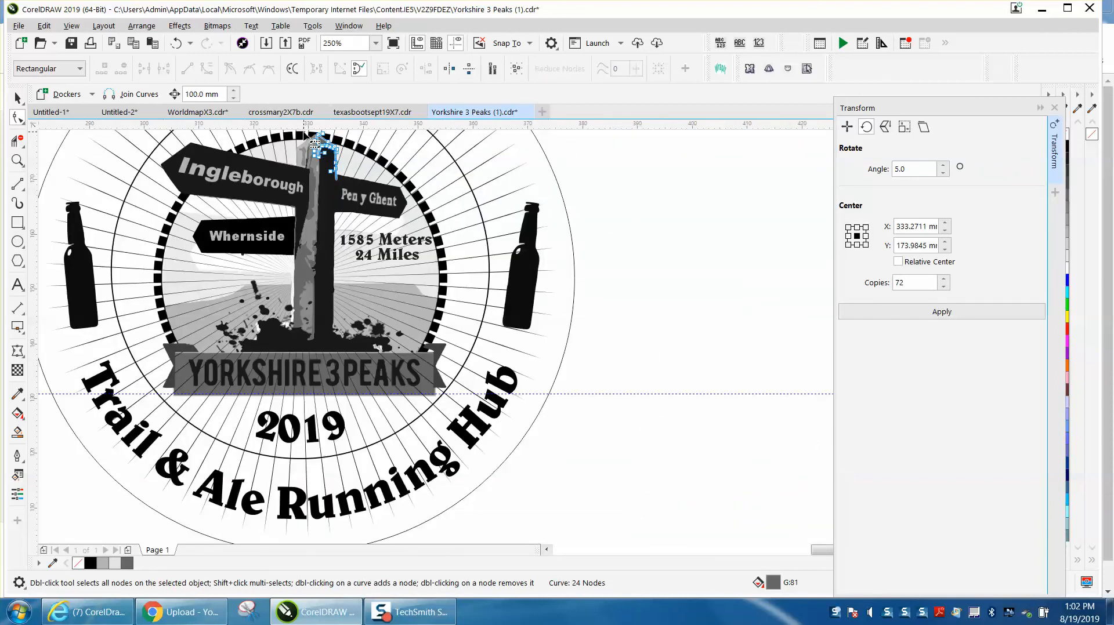
{"action": "key", "text": "Escape"}
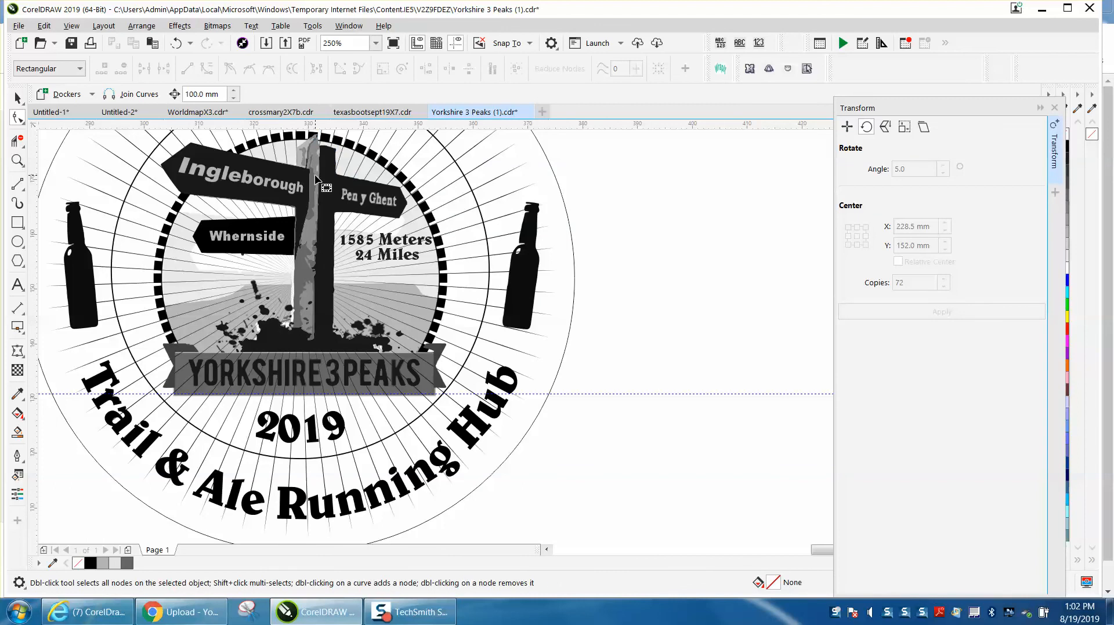
{"action": "left_click", "coordinate": [176, 43]}
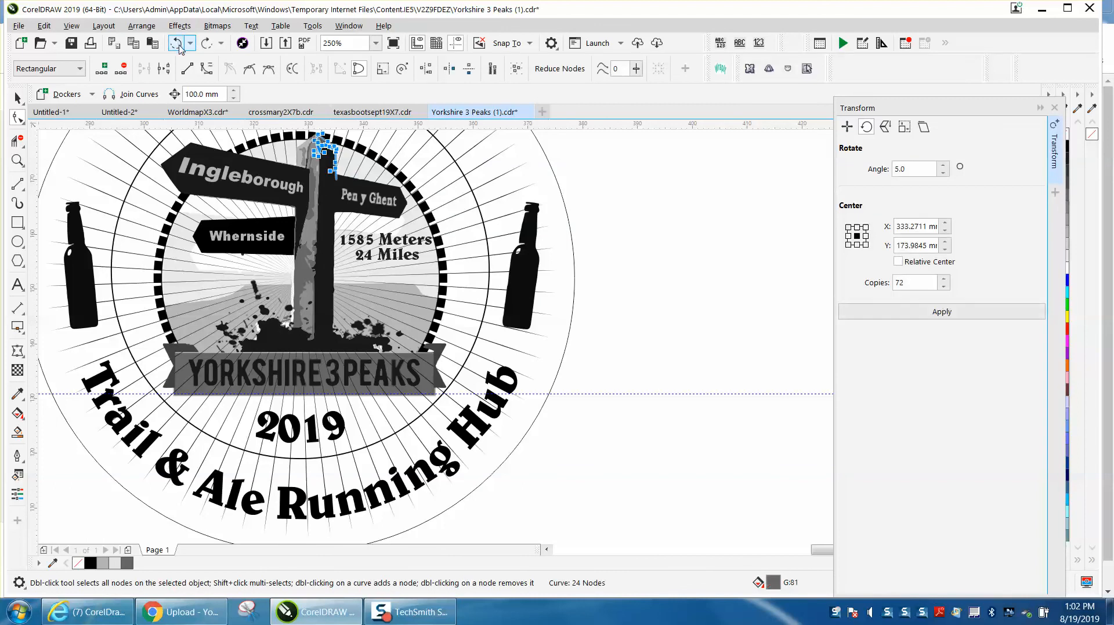
Close the Transform docker, fill the grey edge shape at the signpost top with black and deselect it
{"action": "left_click", "coordinate": [1053, 108]}
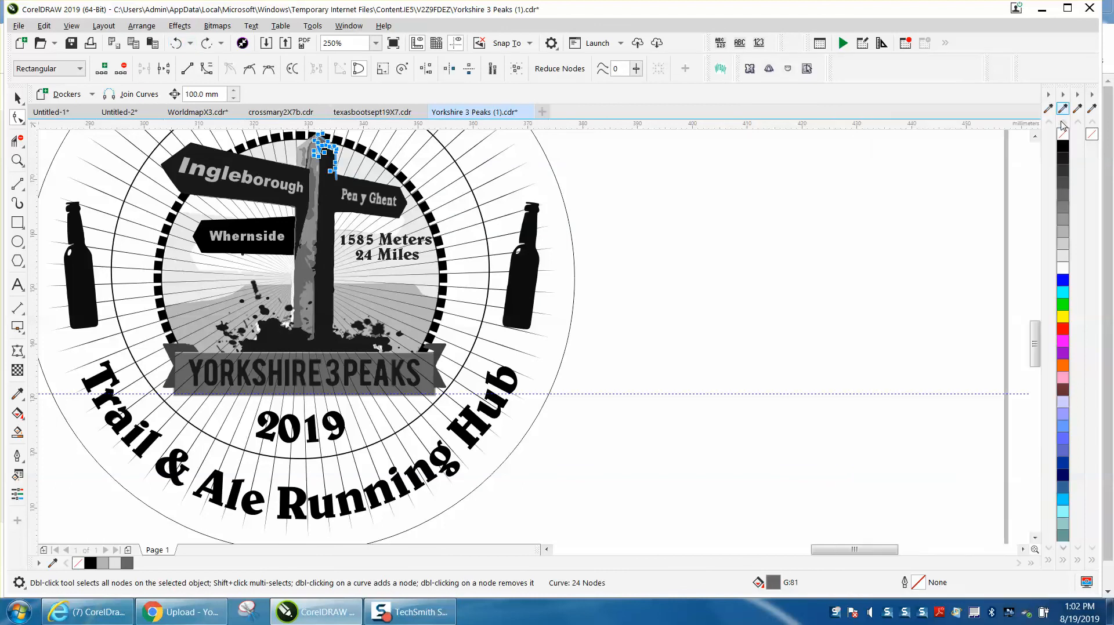
{"action": "left_click", "coordinate": [1063, 147]}
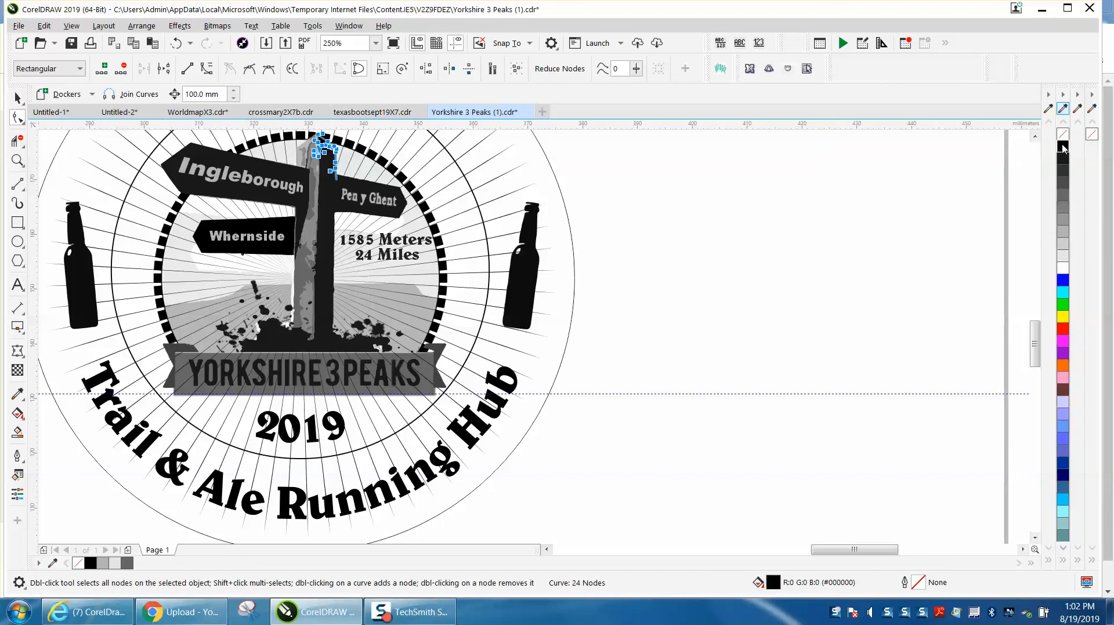
{"action": "left_click", "coordinate": [18, 97]}
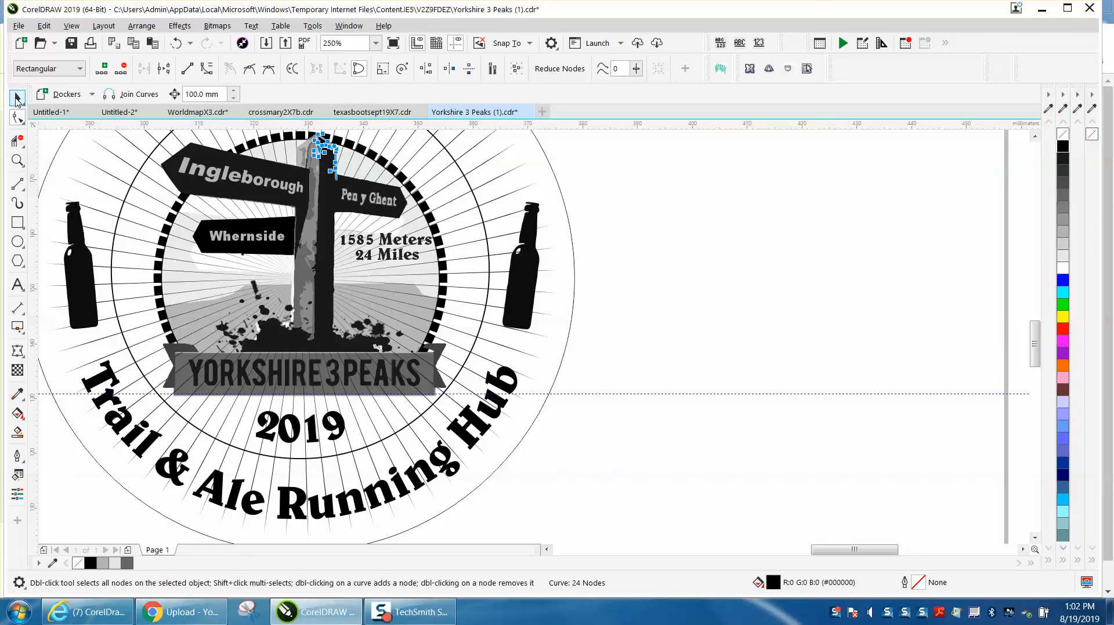
{"action": "left_click", "coordinate": [771, 230]}
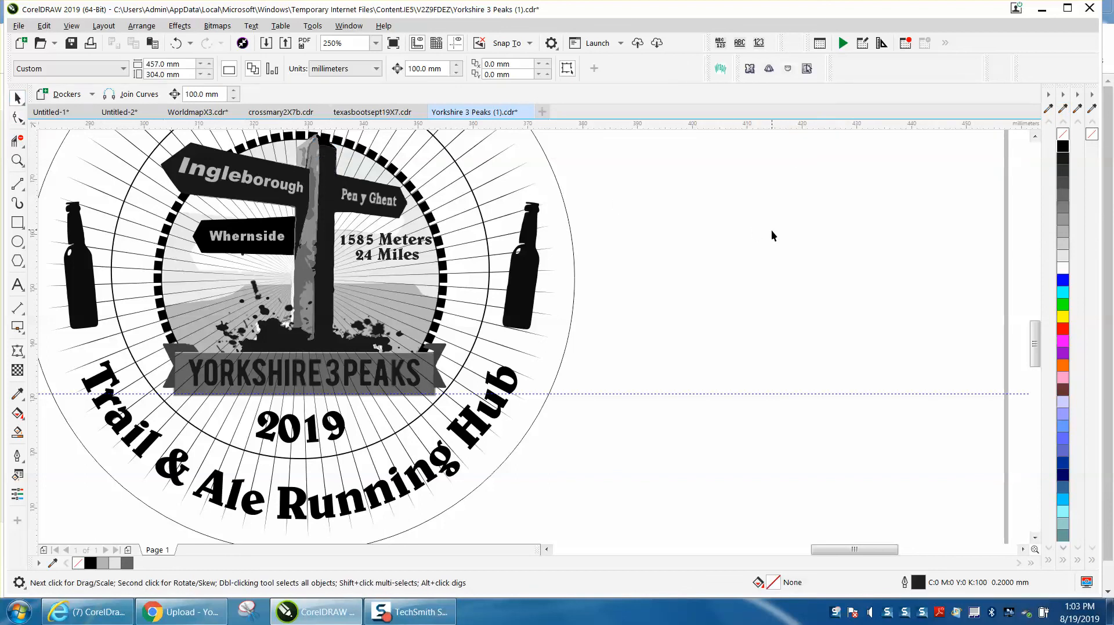
Straighten the upper edge of the Pen y Ghent arm by deleting the uneven nodes along it
{"action": "left_click", "coordinate": [17, 160]}
{"action": "left_click_drag", "start_coordinate": [320, 164], "coordinate": [485, 252]}
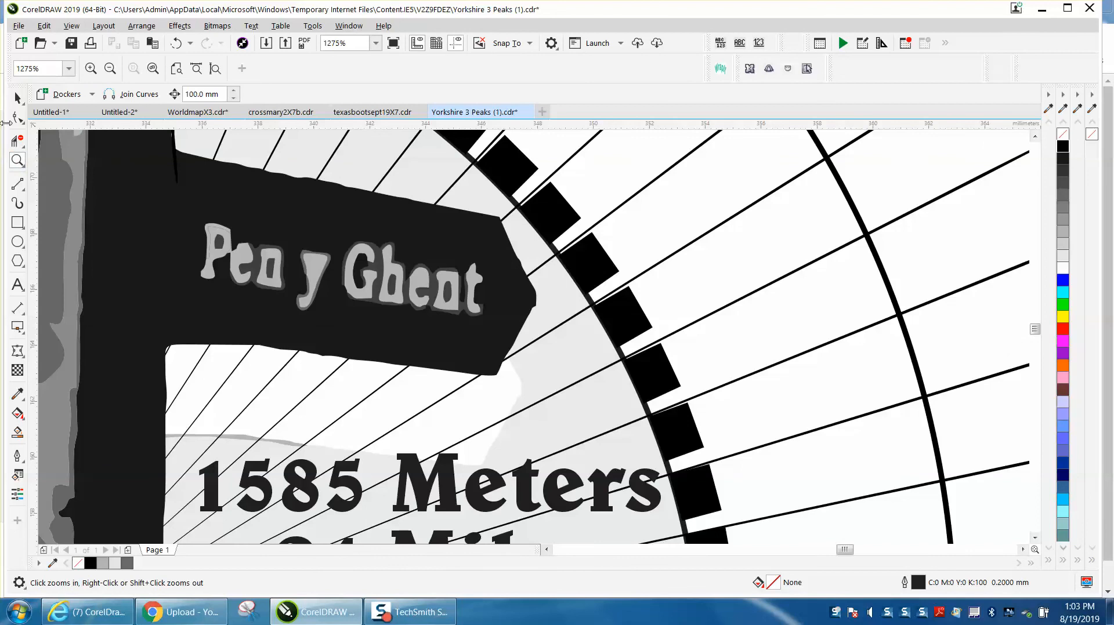
{"action": "left_click", "coordinate": [16, 119]}
{"action": "left_click", "coordinate": [212, 163]}
{"action": "left_click_drag", "start_coordinate": [214, 154], "coordinate": [433, 219]}
{"action": "key", "text": "Delete"}
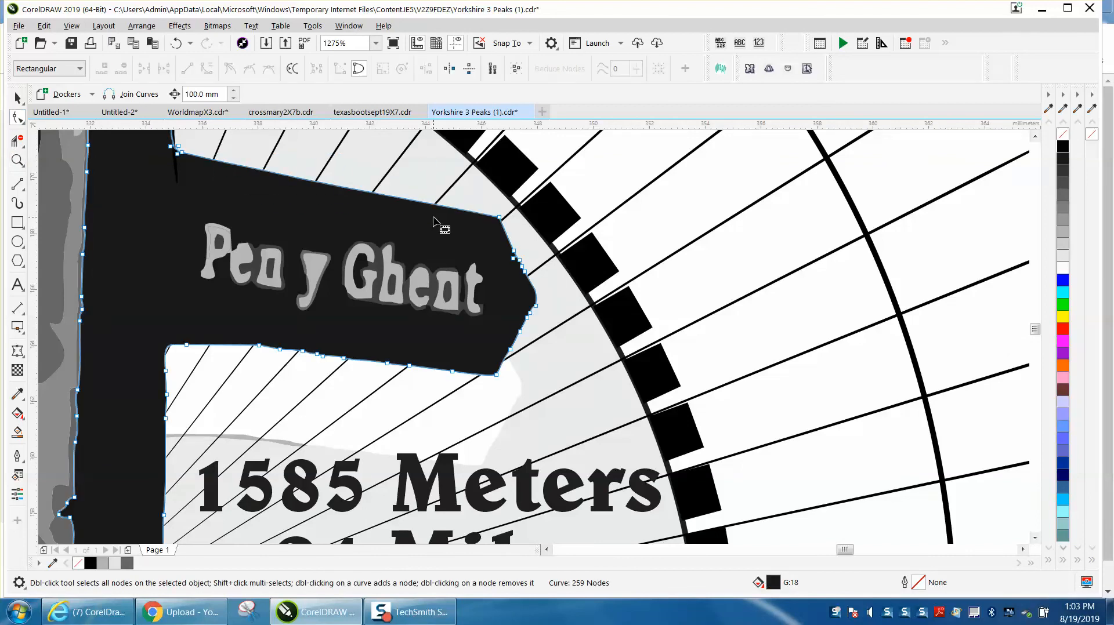
Delete the extra nodes on the upper slope of the Pen y Ghent arrow tip and convert that segment to a line
{"action": "left_click_drag", "start_coordinate": [486, 246], "coordinate": [542, 291]}
{"action": "key", "text": "Delete"}
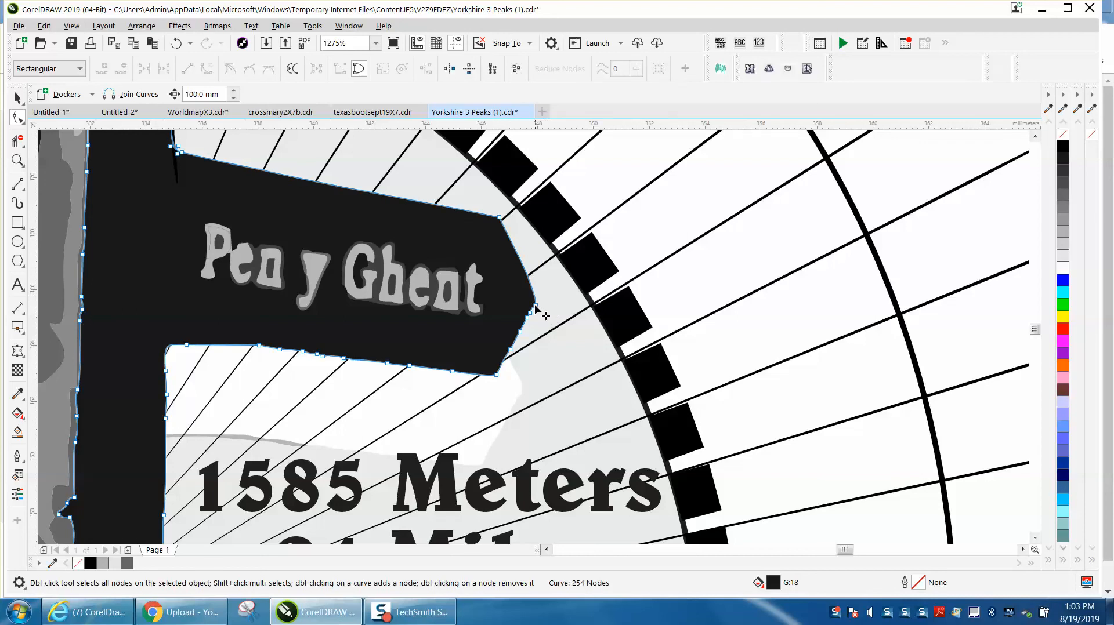
{"action": "right_click", "coordinate": [535, 306]}
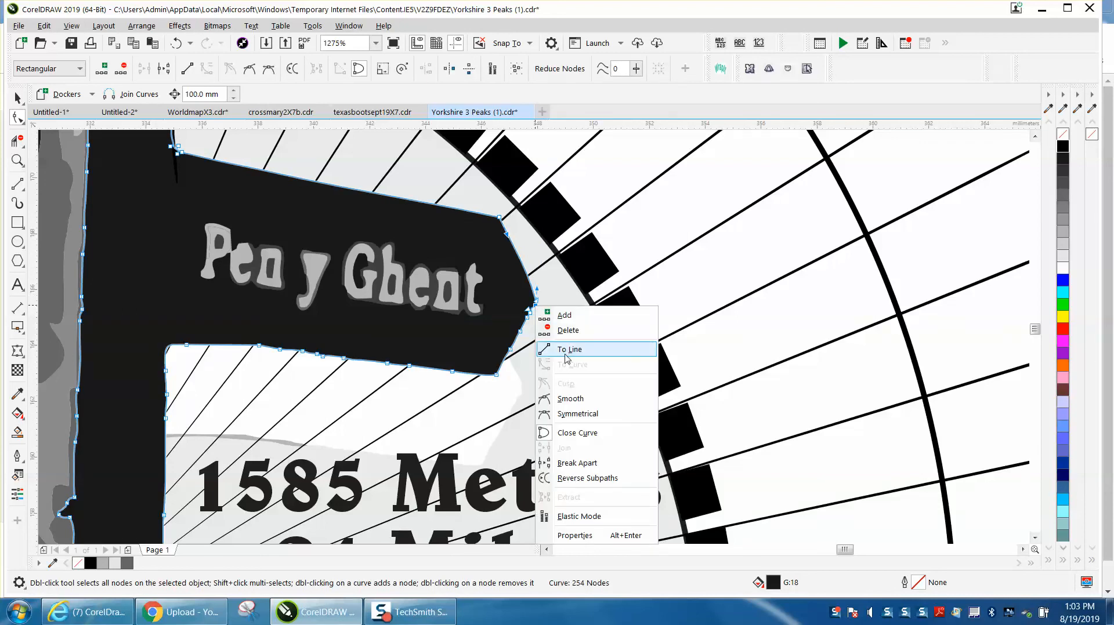
{"action": "left_click", "coordinate": [569, 349]}
Delete the extra nodes on the lower slope of the Pen y Ghent arrow tip and convert that segment to a line
{"action": "left_click_drag", "start_coordinate": [503, 312], "coordinate": [539, 351]}
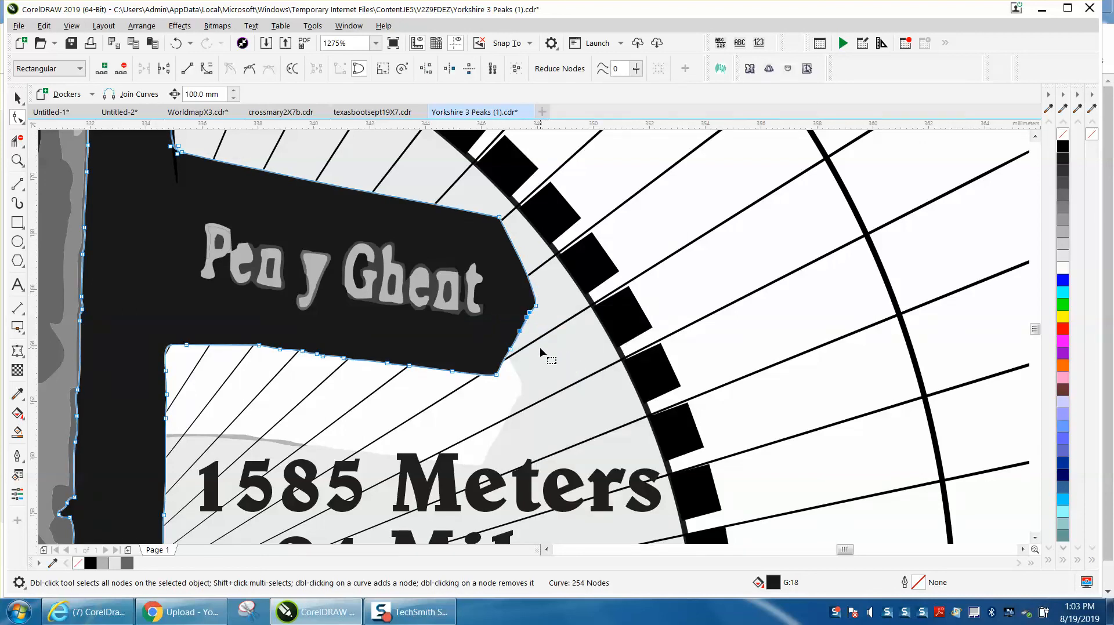
{"action": "key", "text": "Delete"}
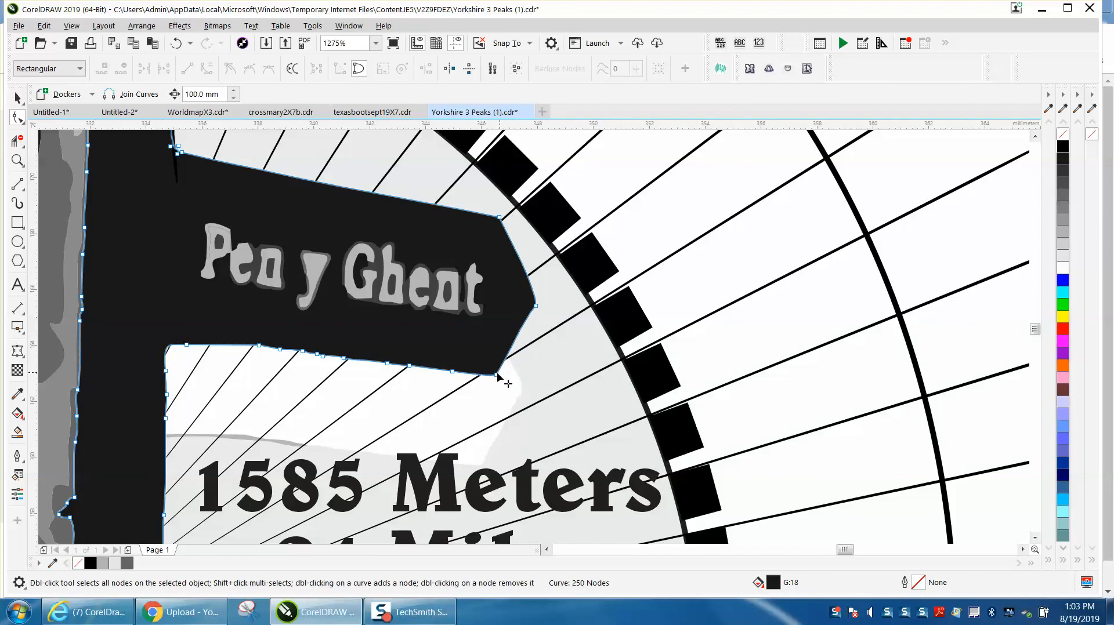
{"action": "right_click", "coordinate": [497, 376]}
{"action": "left_click", "coordinate": [531, 179]}
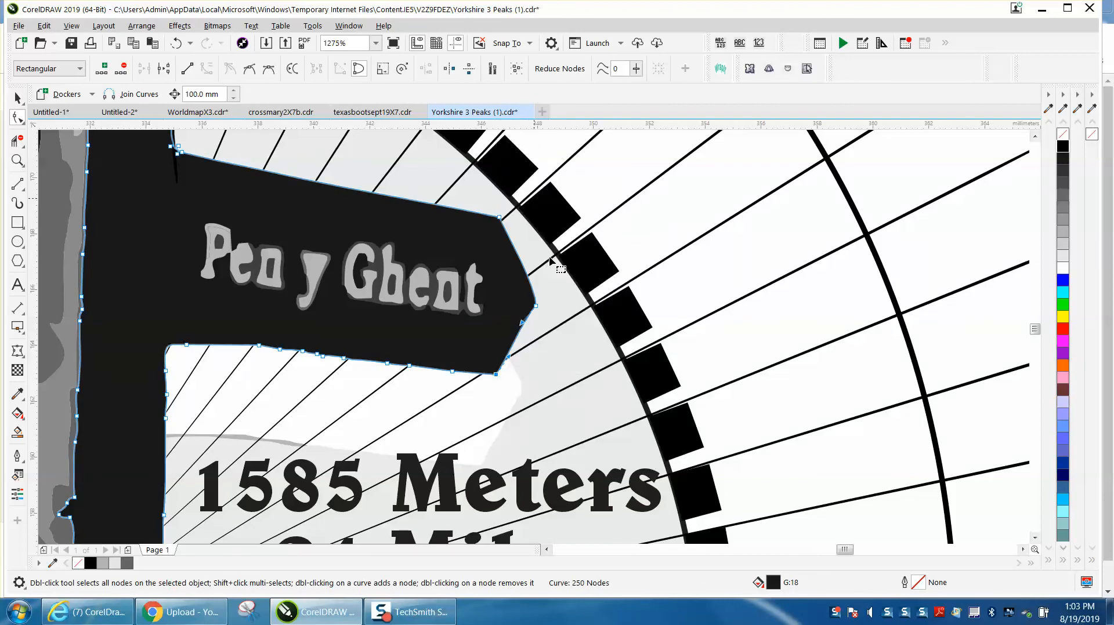
Delete the uneven nodes along the lower edge of the Pen y Ghent arm and convert the segment at its post corner to a line
{"action": "left_click_drag", "start_coordinate": [242, 331], "coordinate": [457, 401]}
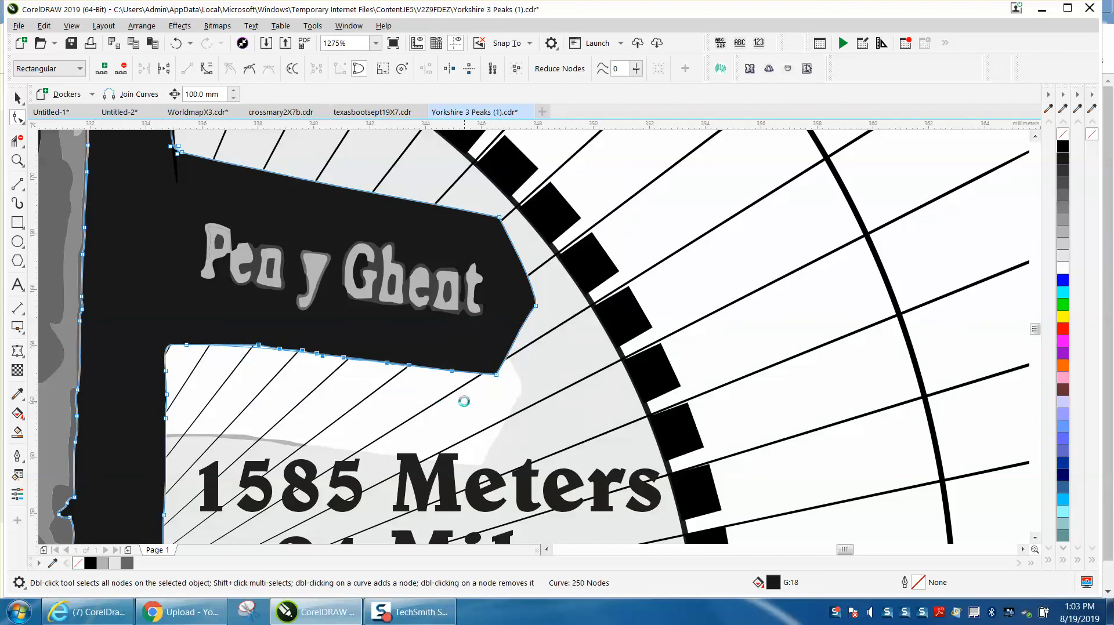
{"action": "key", "text": "Delete"}
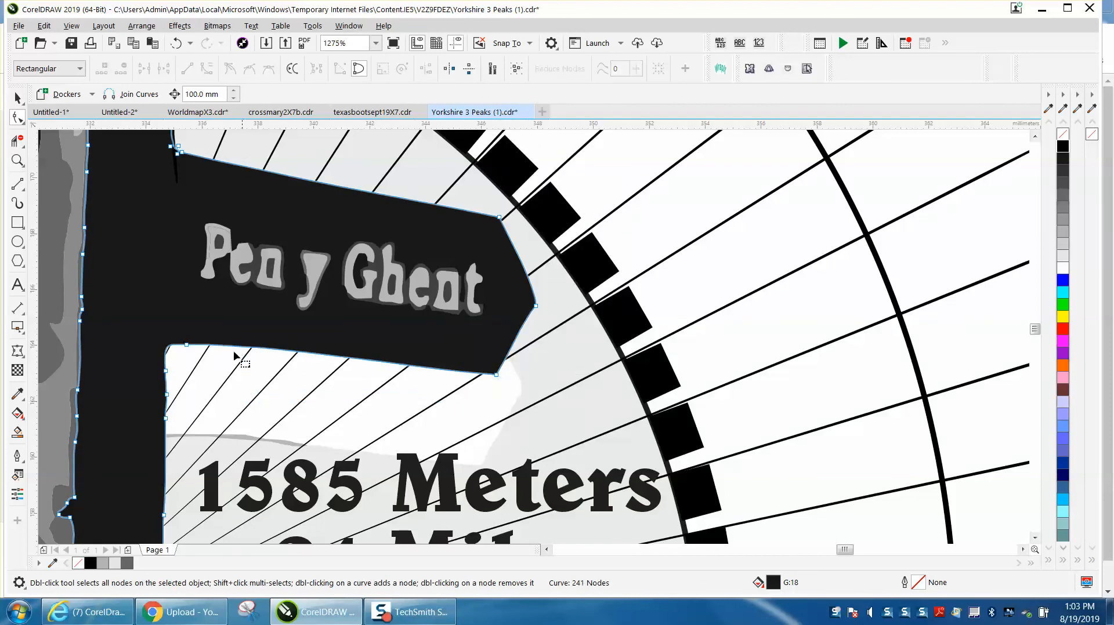
{"action": "double_click", "coordinate": [167, 347]}
{"action": "left_click", "coordinate": [172, 351]}
{"action": "right_click", "coordinate": [168, 348]}
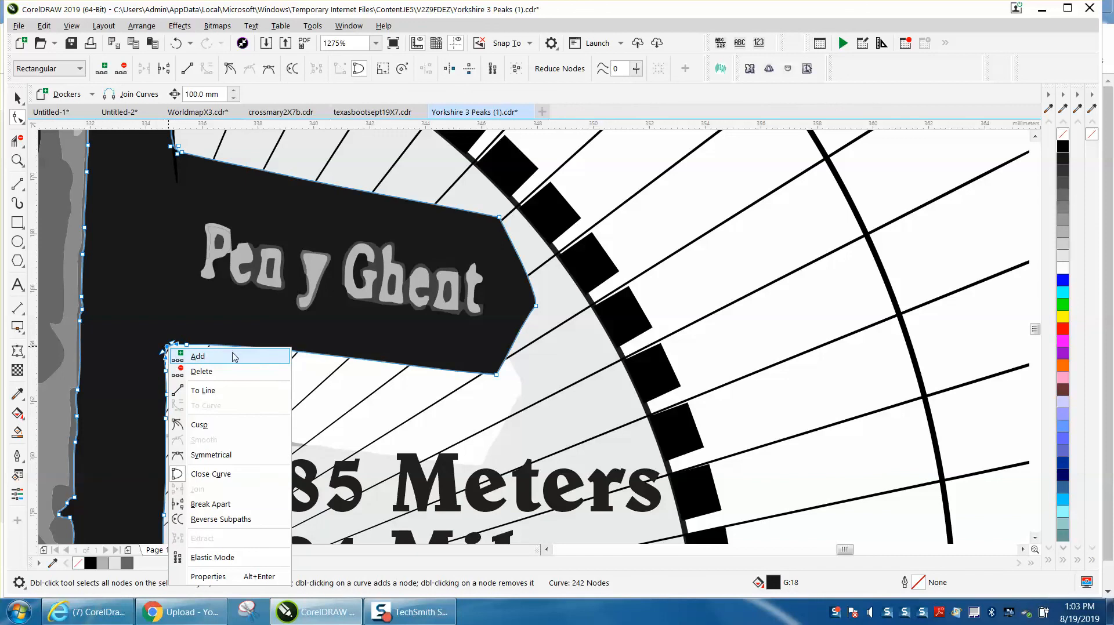
{"action": "left_click", "coordinate": [218, 390]}
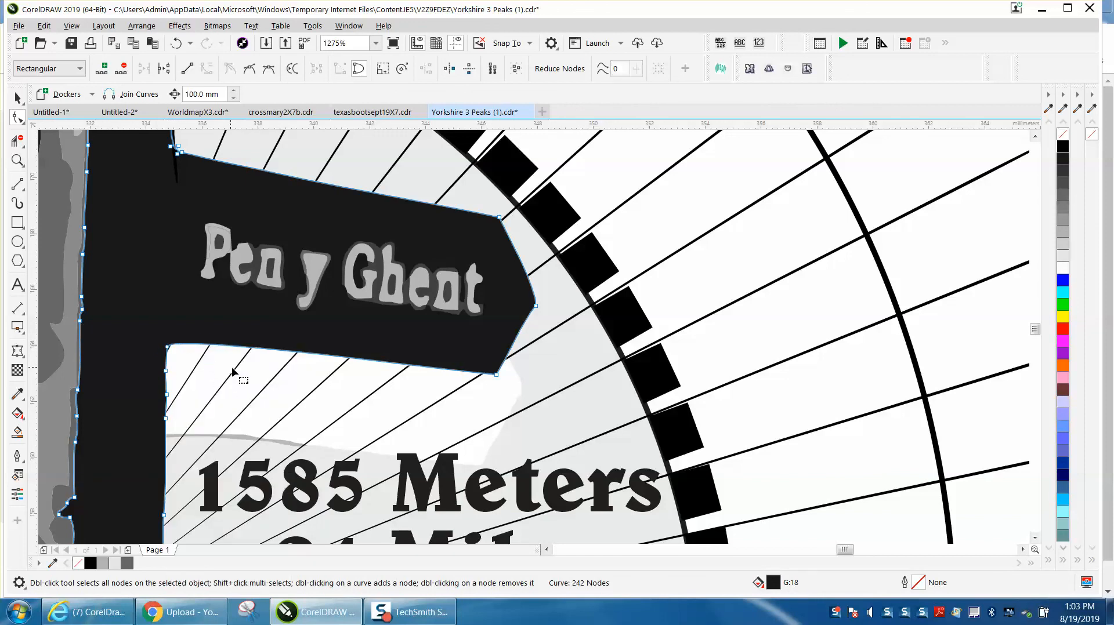
Convert the whole lower edge of the Pen y Ghent arm to a straight line and move its two end nodes slightly upward
{"action": "left_click_drag", "start_coordinate": [159, 329], "coordinate": [507, 410]}
{"action": "right_click", "coordinate": [500, 377]}
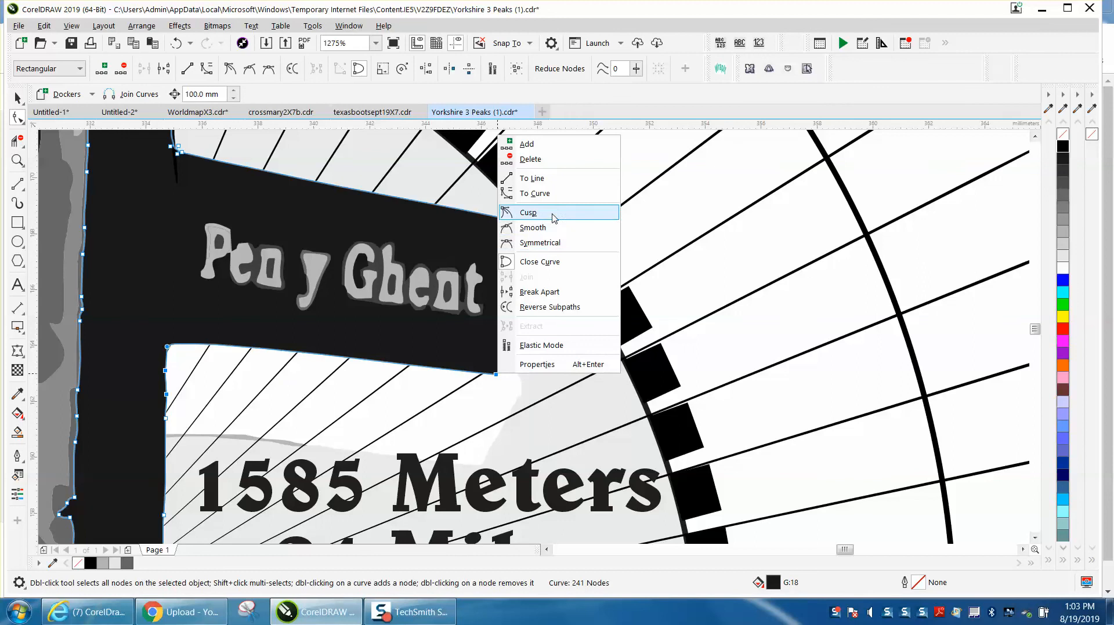
{"action": "left_click", "coordinate": [547, 193]}
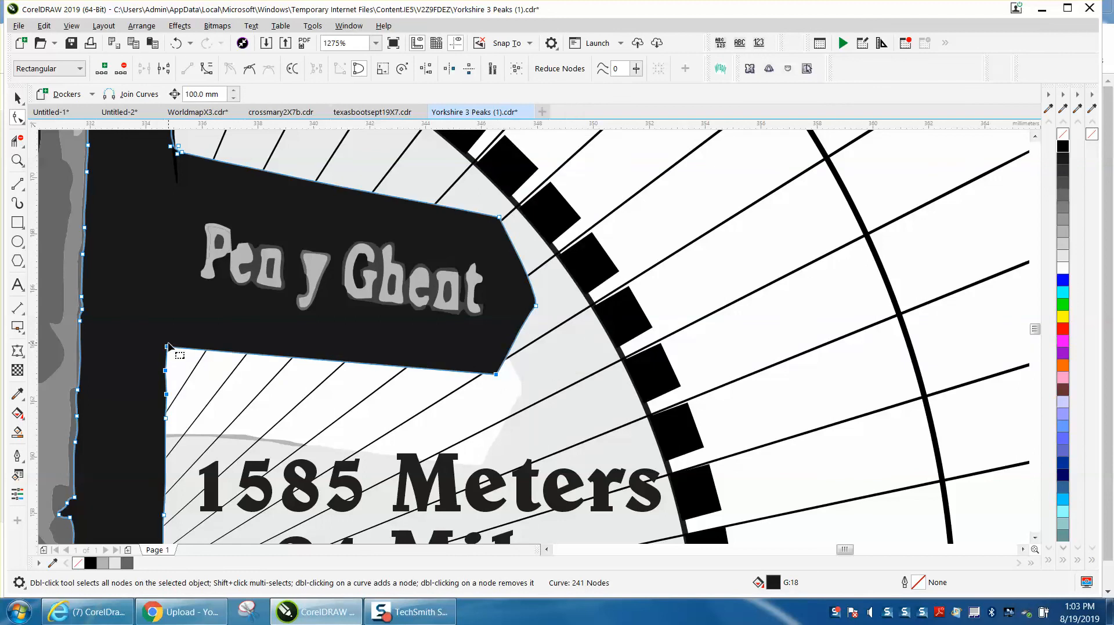
{"action": "left_click_drag", "start_coordinate": [167, 348], "coordinate": [167, 340]}
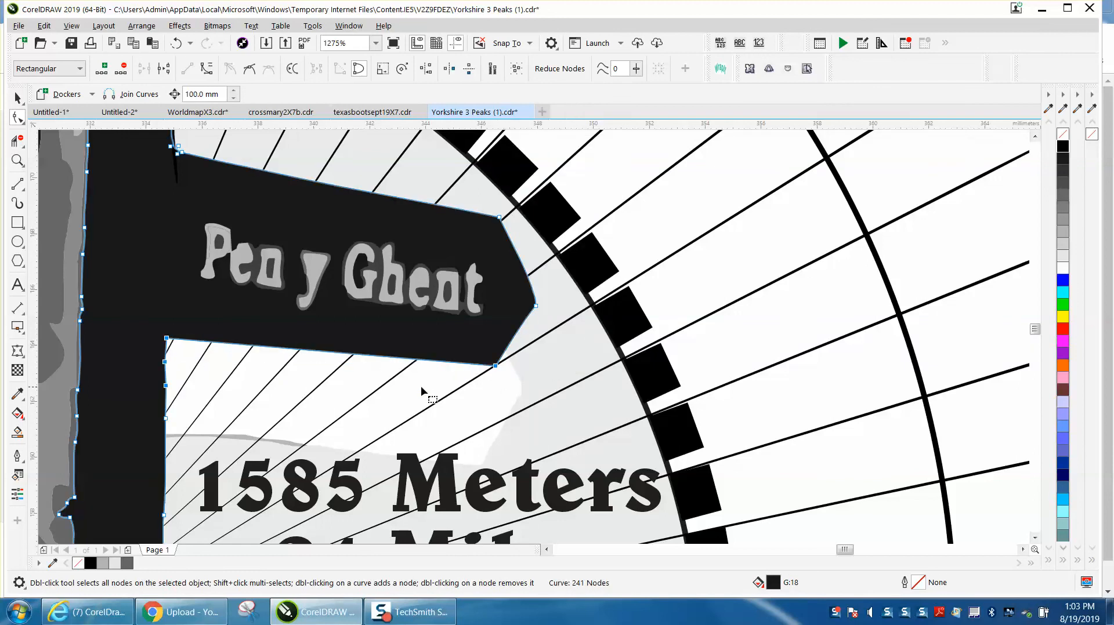
{"action": "left_click", "coordinate": [508, 278]}
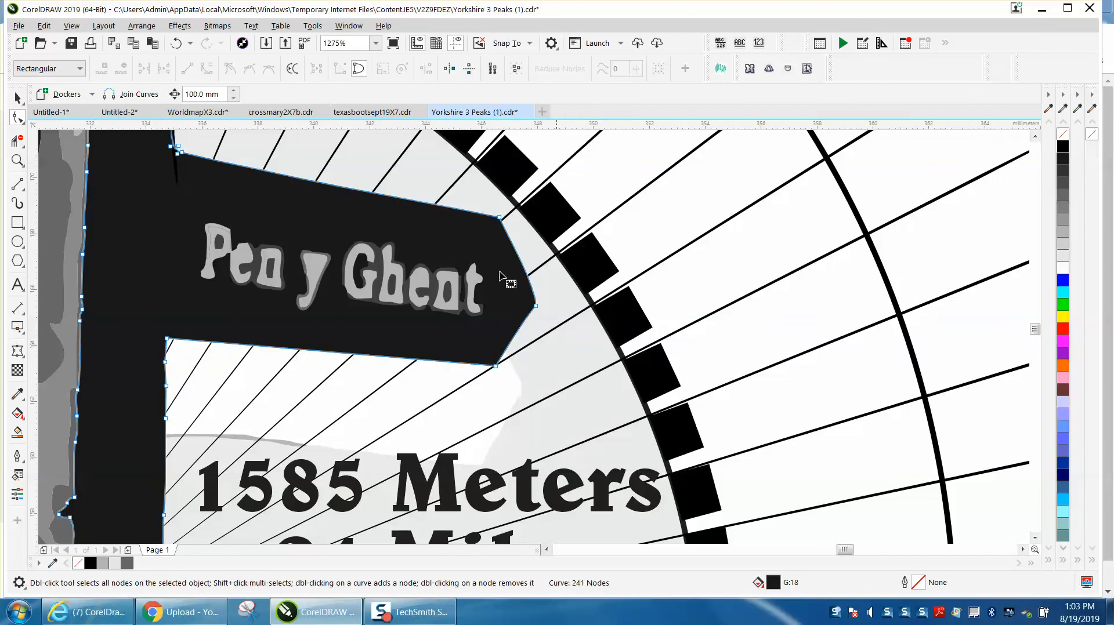
Finish node editing and deselect the signpost shape with the whole badge in view
{"action": "scroll", "coordinate": [388, 258], "scroll_direction": "down", "scroll_amount": 2}
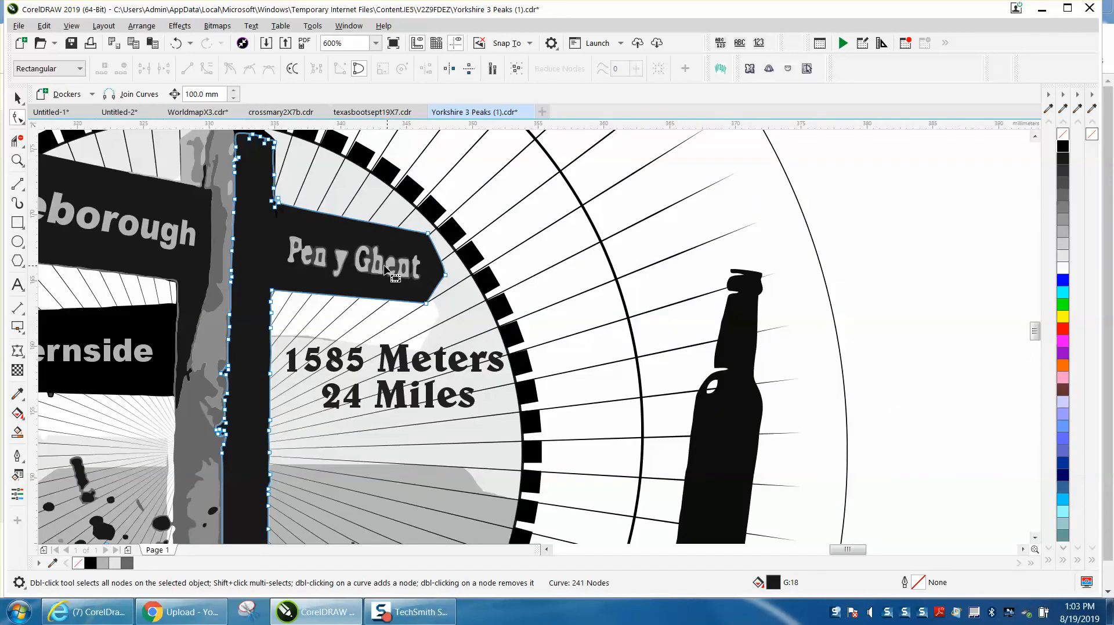
{"action": "scroll", "coordinate": [385, 268], "scroll_direction": "down", "scroll_amount": 1}
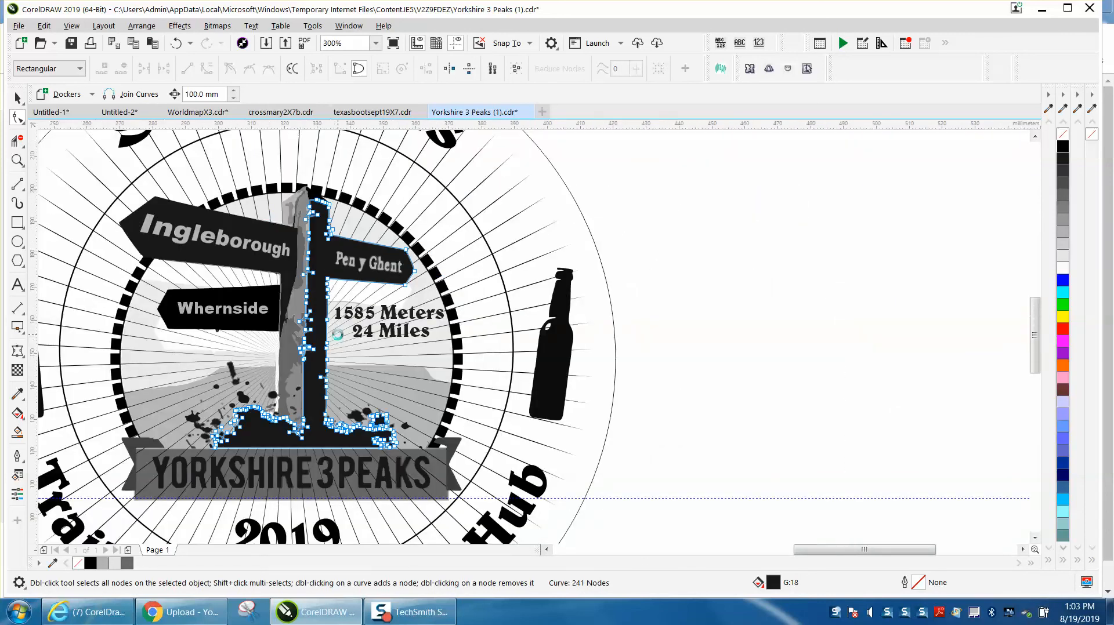
{"action": "scroll", "coordinate": [335, 341], "scroll_direction": "down", "scroll_amount": 1}
{"action": "left_click", "coordinate": [17, 98]}
{"action": "left_click", "coordinate": [107, 171]}
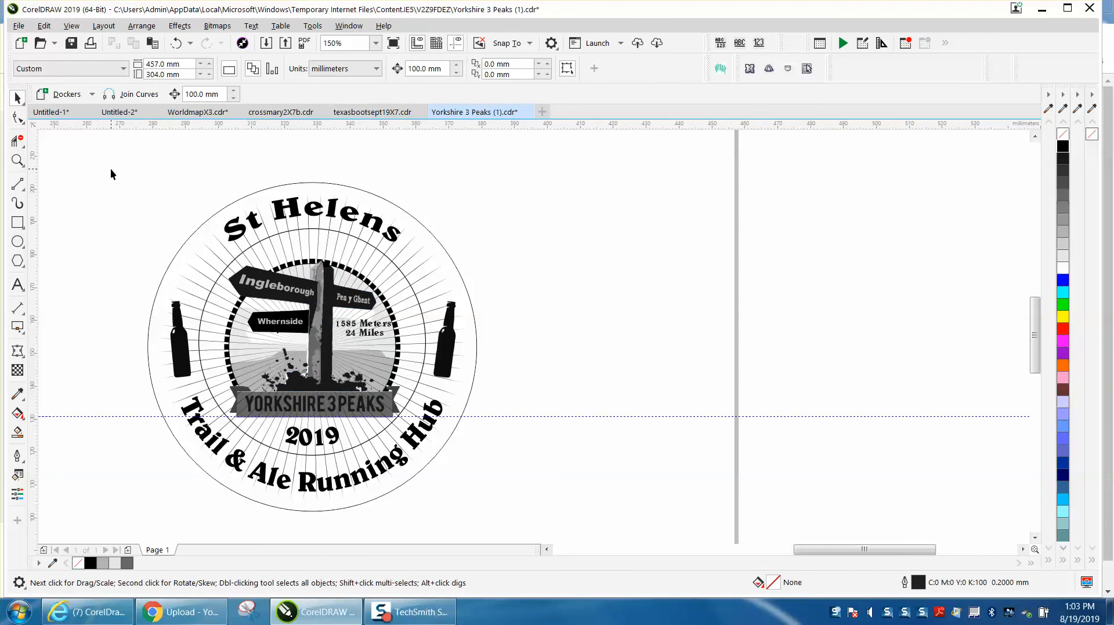